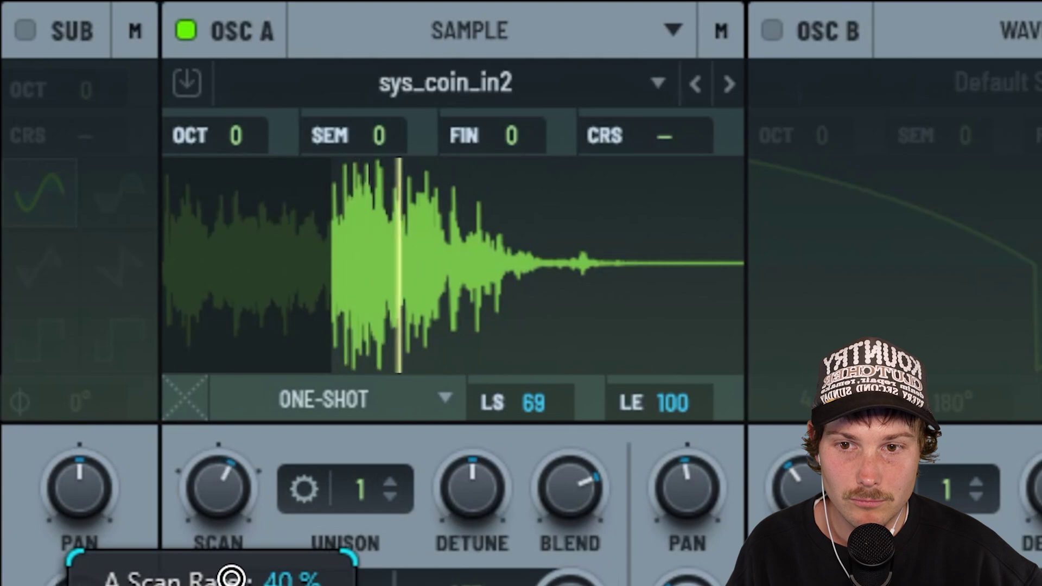
- Load the Default Shapes wavetable from the S2 Tables into oscillator B
{"action": "left_click", "coordinate": [448, 3]}
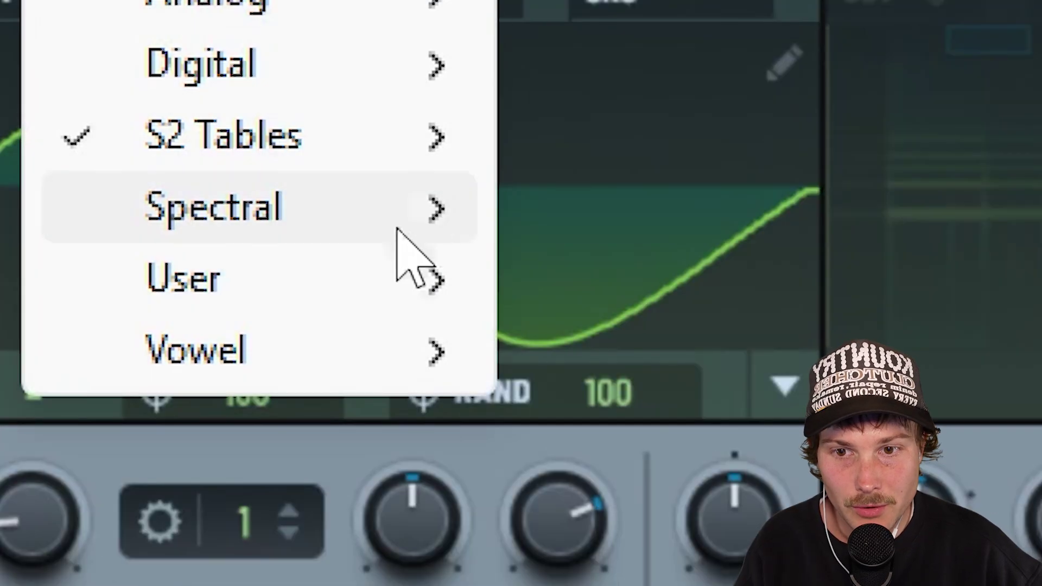
{"action": "mouse_move", "coordinate": [334, 132]}
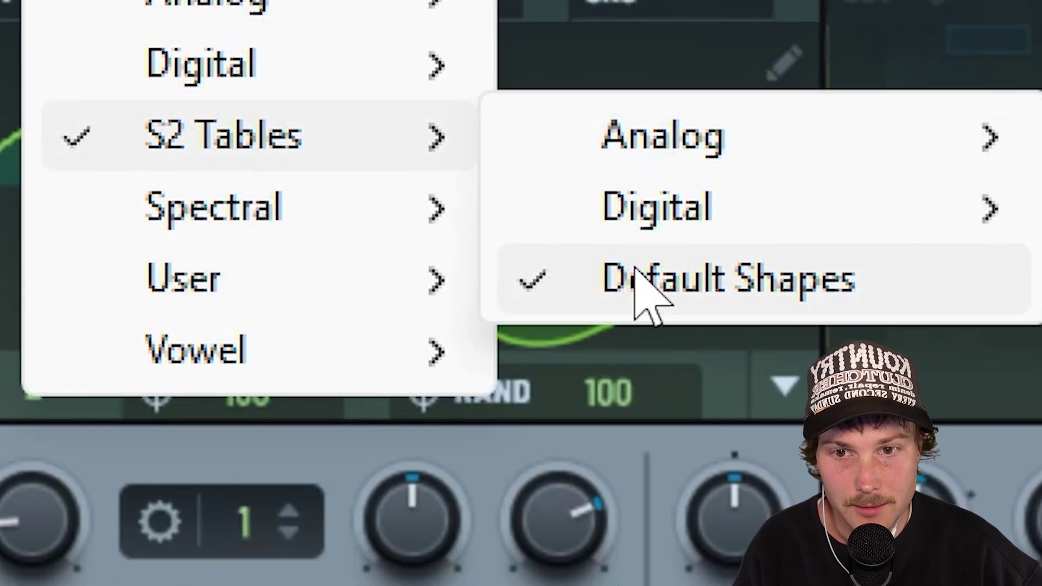
{"action": "left_click", "coordinate": [505, 278]}
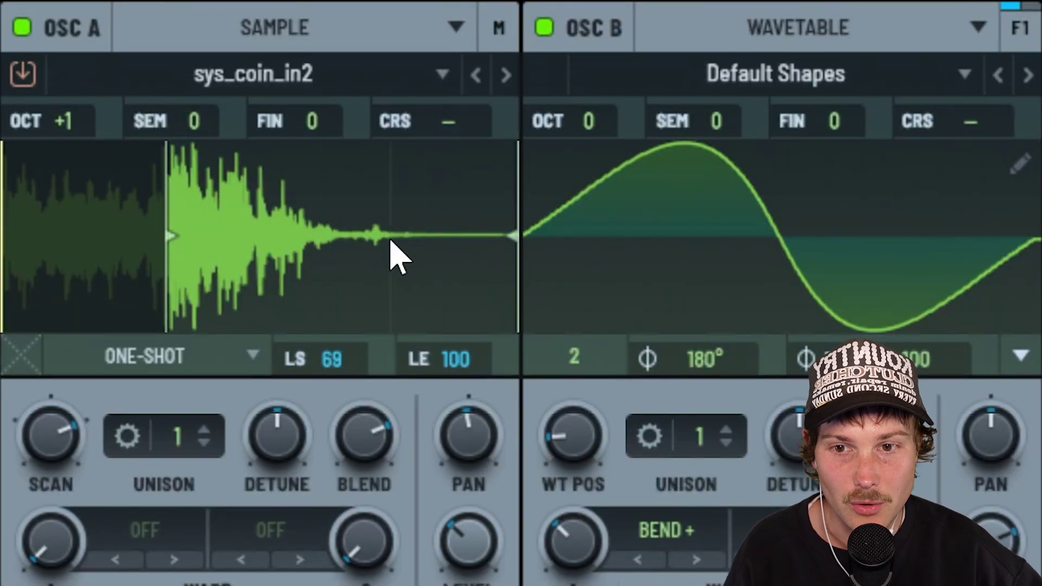
- Set oscillator B's wavetable position to frame 4 and adjust its Bend + warp amount
{"action": "left_click_drag", "start_coordinate": [570, 473], "coordinate": [576, 373]}
{"action": "left_click_drag", "start_coordinate": [575, 543], "coordinate": [575, 337]}
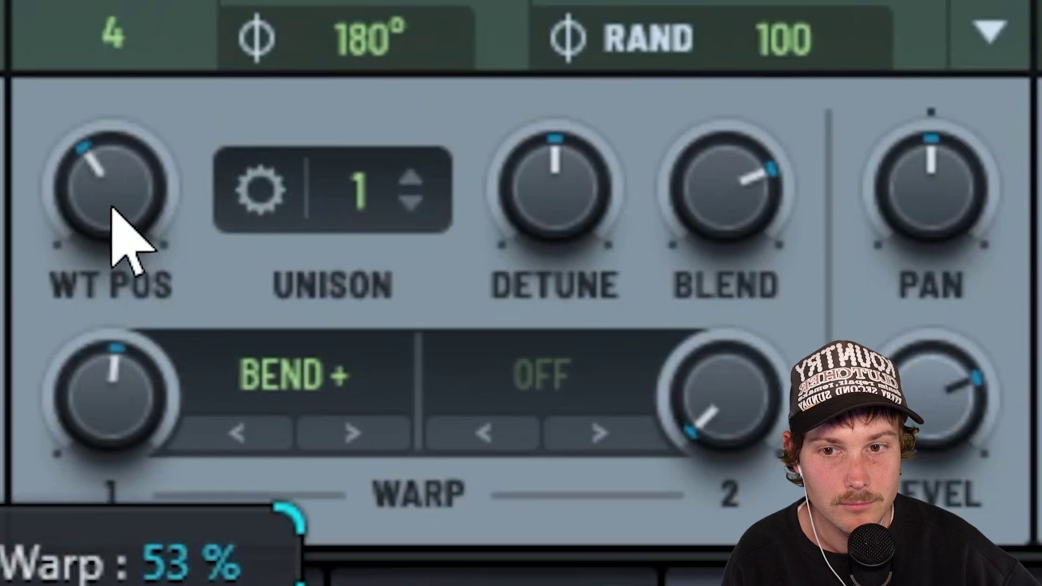
{"action": "left_click_drag", "start_coordinate": [58, 304], "coordinate": [58, 585]}
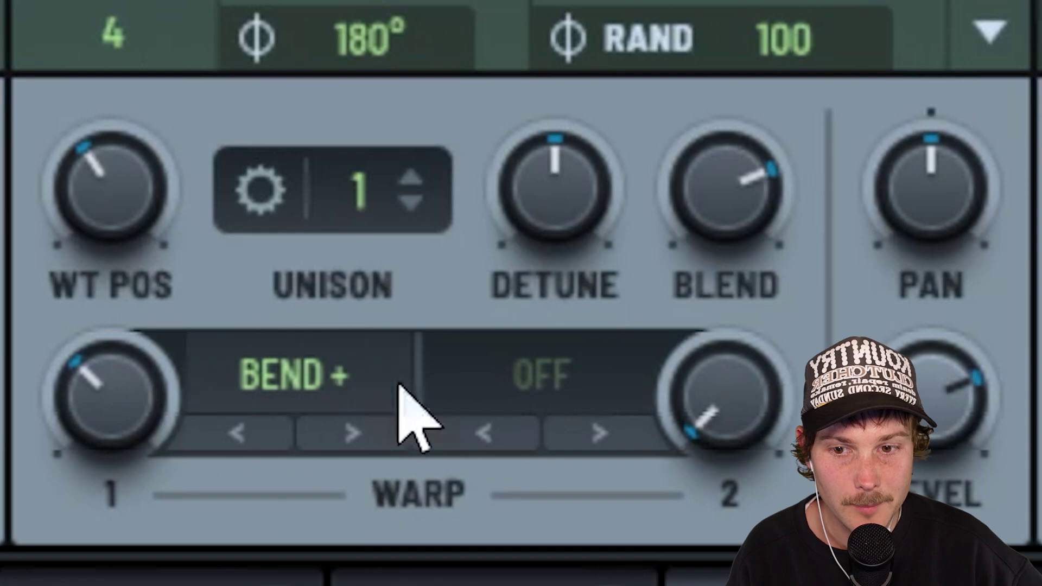
{"action": "left_click_drag", "start_coordinate": [161, 380], "coordinate": [161, 263]}
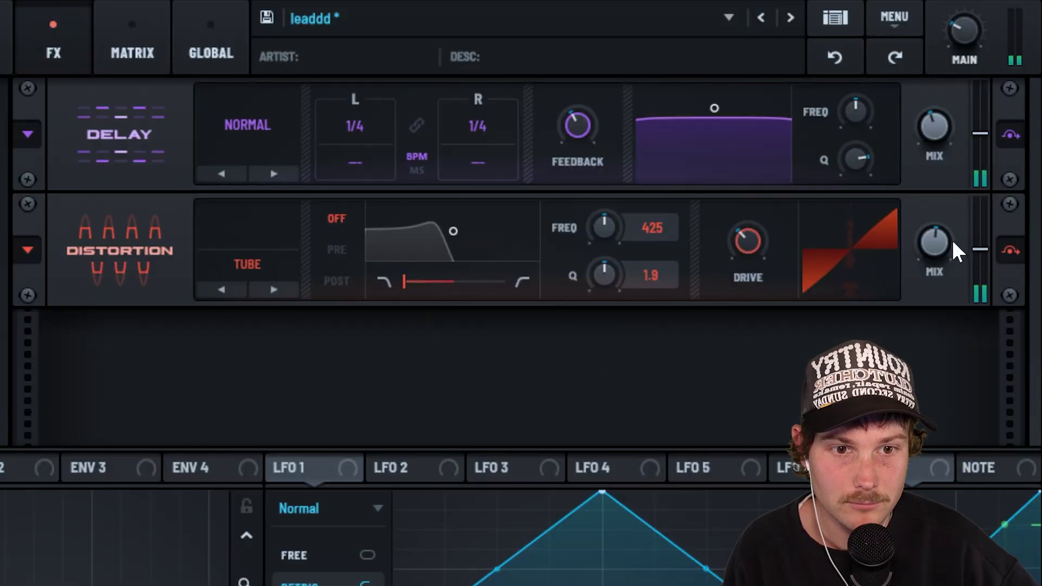
- Adjust the Tube distortion's mix, and set oscillator C's unison to 3
{"action": "left_click_drag", "start_coordinate": [954, 244], "coordinate": [940, 302]}
{"action": "left_click_drag", "start_coordinate": [927, 242], "coordinate": [929, 231]}
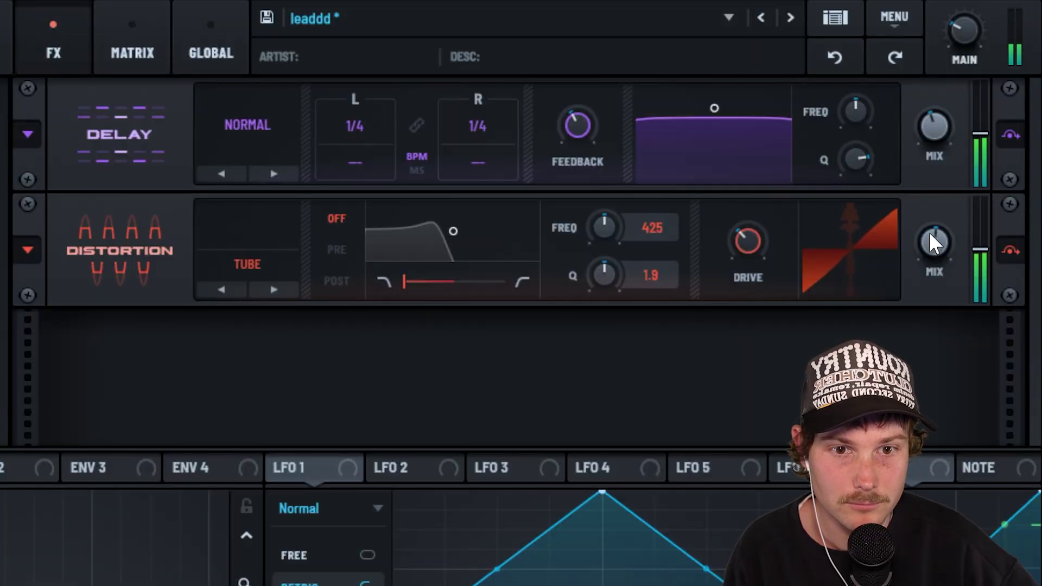
{"action": "left_click_drag", "start_coordinate": [771, 99], "coordinate": [770, 245]}
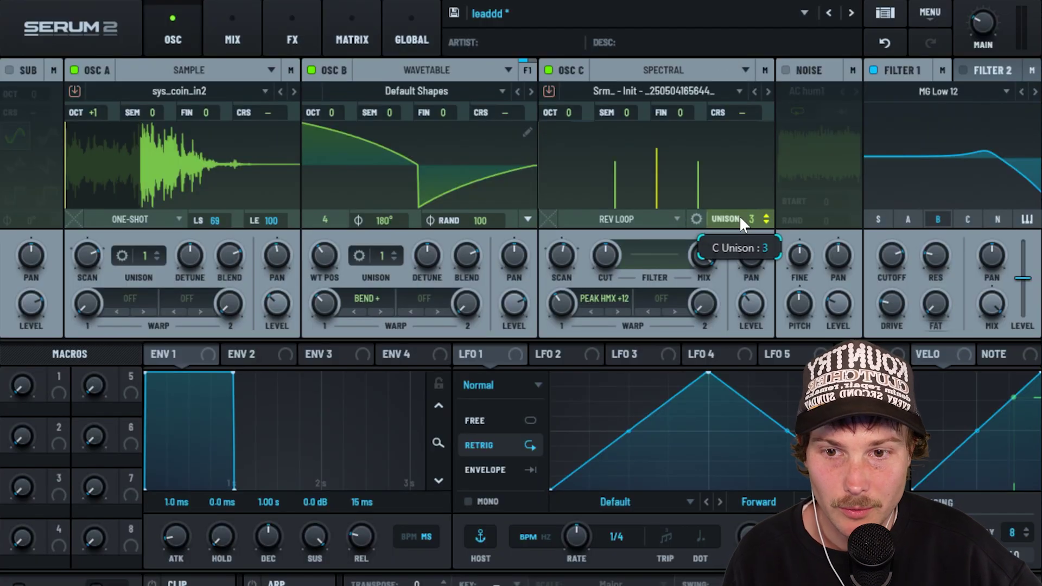
{"action": "left_click", "coordinate": [293, 39]}
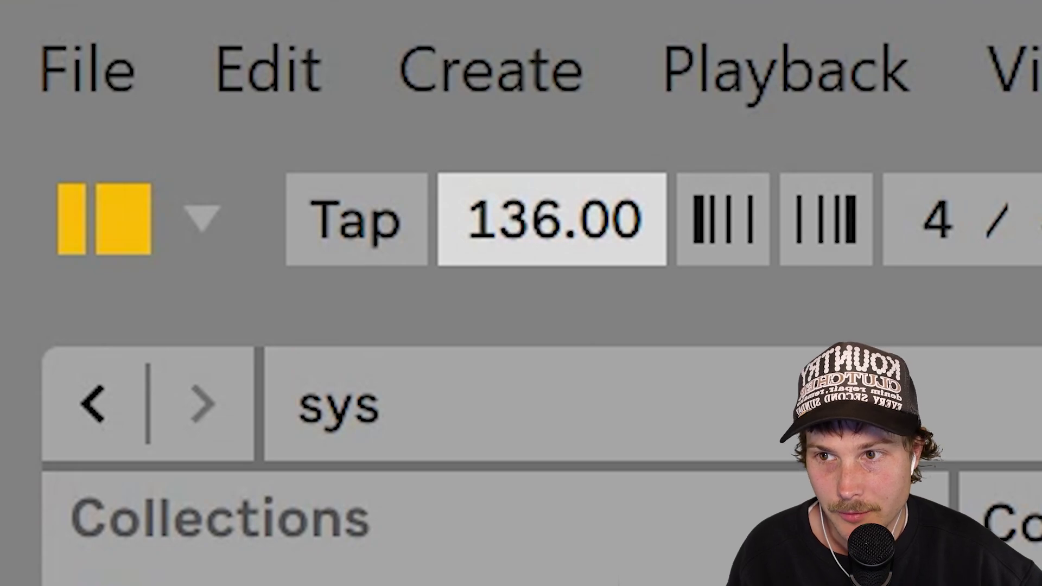
- Raise the project tempo to 182 BPM
{"action": "left_click_drag", "start_coordinate": [516, 219], "coordinate": [515, 119]}
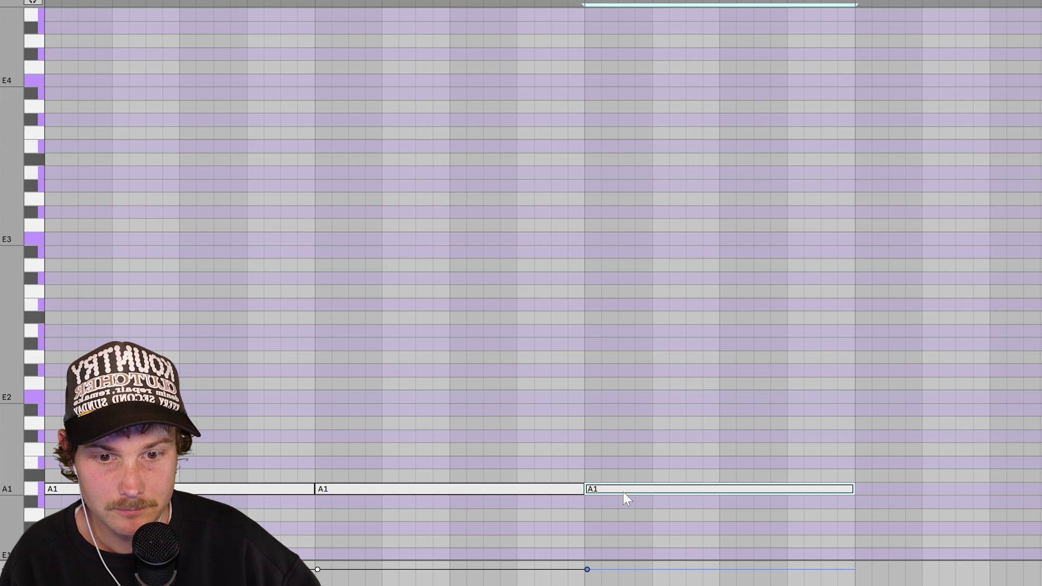
- Move the third A1 bass note up to B1 in bar 4 and copy that bar's F#2 chord note up to F#3
{"action": "left_click_drag", "start_coordinate": [623, 493], "coordinate": [905, 474]}
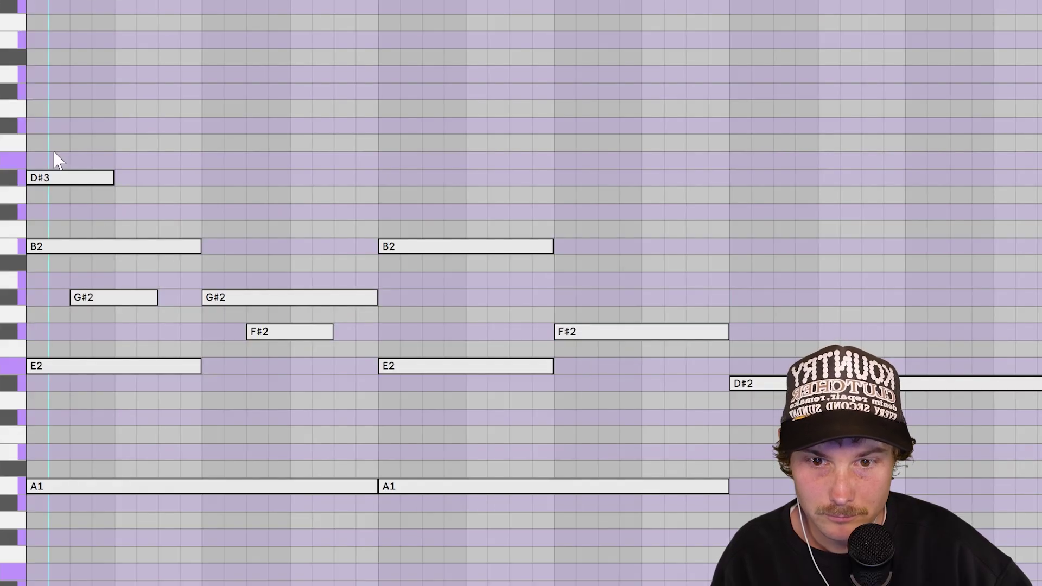
{"action": "left_click_drag", "start_coordinate": [55, 154], "coordinate": [588, 389]}
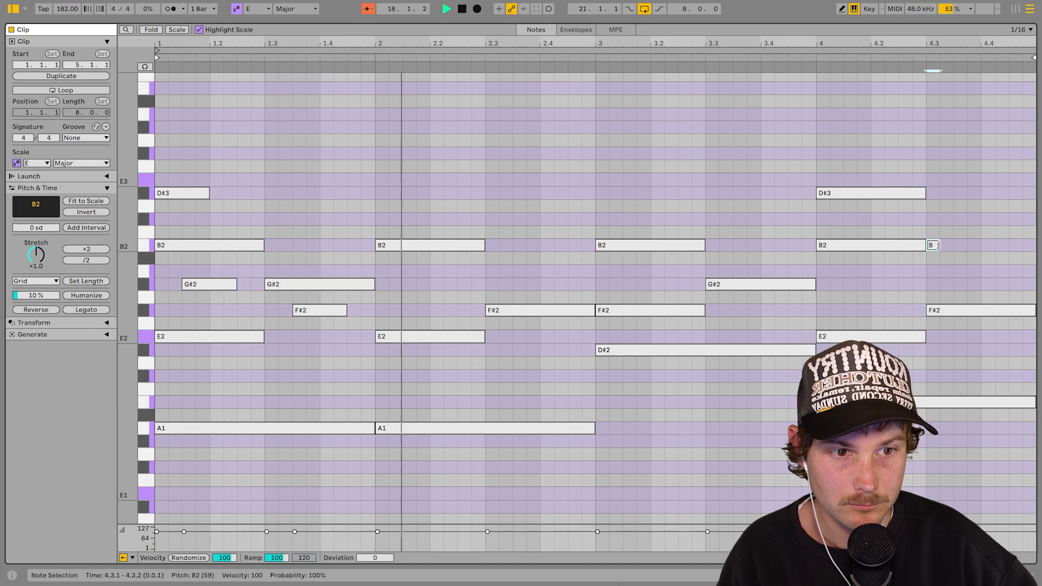
{"action": "left_click_drag", "start_coordinate": [1009, 310], "coordinate": [1006, 153]}
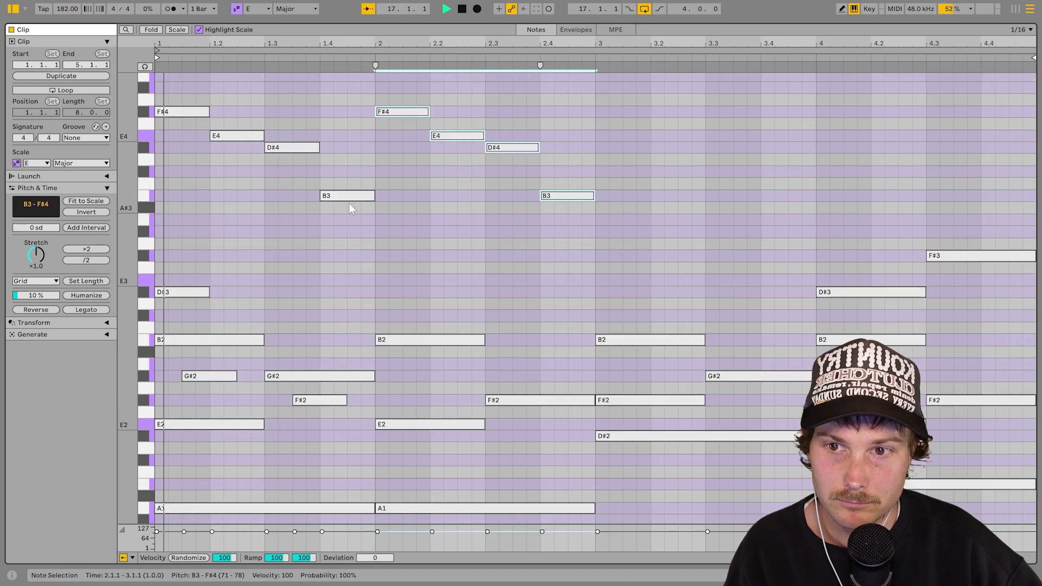
- Duplicate the four-note melody F#4, E4, D#4, B3 twice more to fill bars 3 and 4
{"action": "key", "text": "ctrl+d"}
{"action": "key", "text": "ctrl+d"}
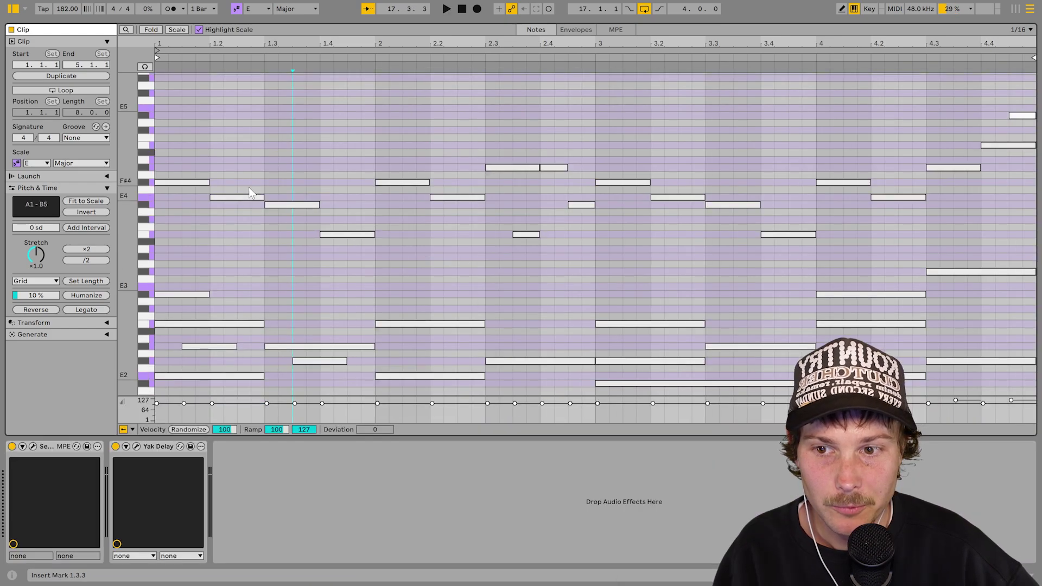
- Review the melody above the chords, examining the notes of bars 1 and 2 and the closing notes of bar 4
{"action": "scroll", "coordinate": [217, 193], "scroll_direction": "up", "scroll_amount": 3}
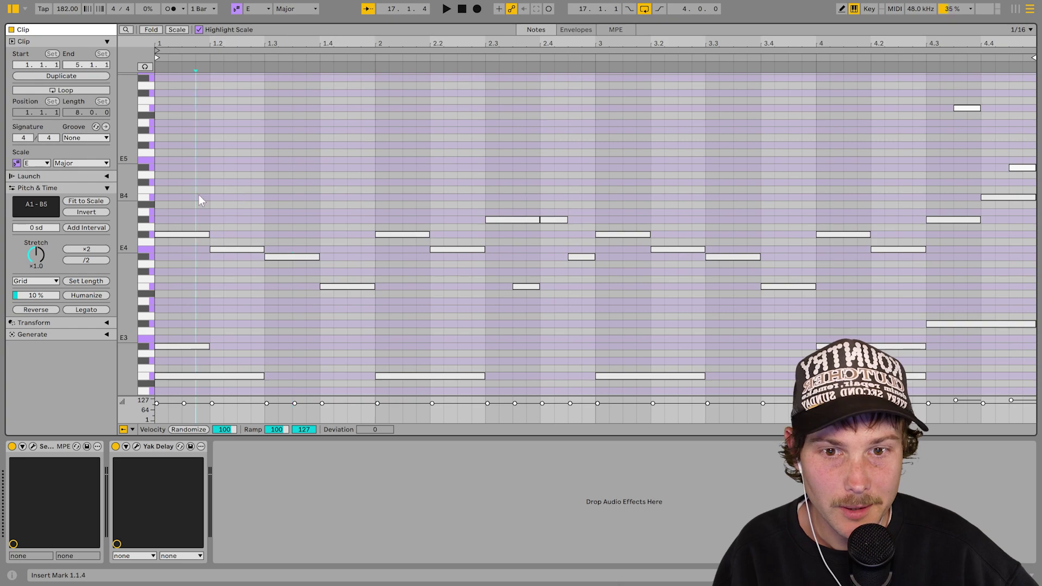
{"action": "left_click_drag", "start_coordinate": [199, 195], "coordinate": [599, 314]}
{"action": "scroll", "coordinate": [624, 204], "scroll_direction": "up", "scroll_amount": 3}
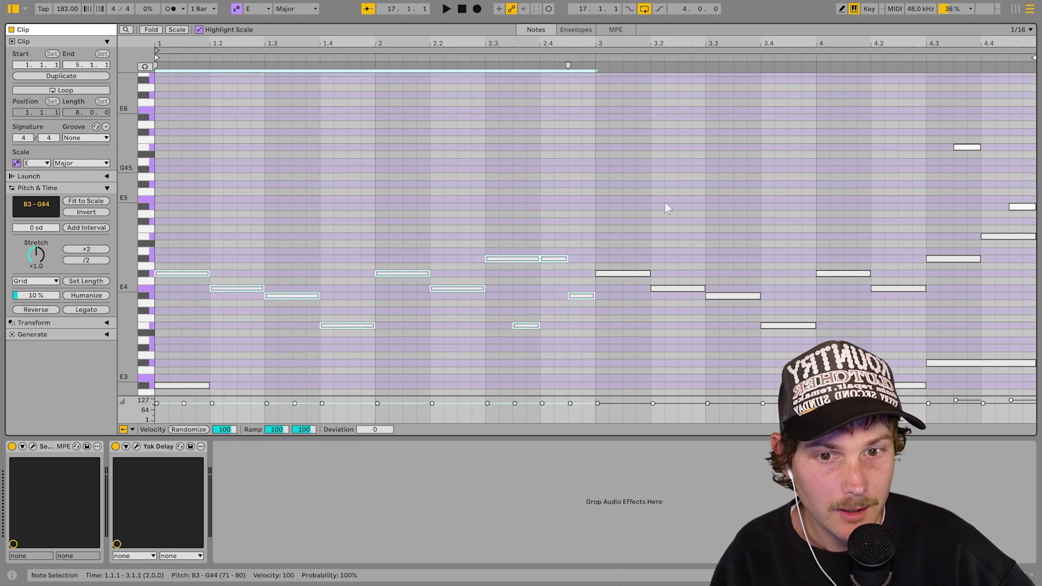
{"action": "scroll", "coordinate": [891, 206], "scroll_direction": "up", "scroll_amount": 5}
{"action": "scroll", "coordinate": [952, 199], "scroll_direction": "down", "scroll_amount": 4}
{"action": "left_click_drag", "start_coordinate": [966, 138], "coordinate": [1035, 288]}
{"action": "scroll", "coordinate": [975, 264], "scroll_direction": "down", "scroll_amount": 6}
{"action": "scroll", "coordinate": [920, 234], "scroll_direction": "up", "scroll_amount": 4}
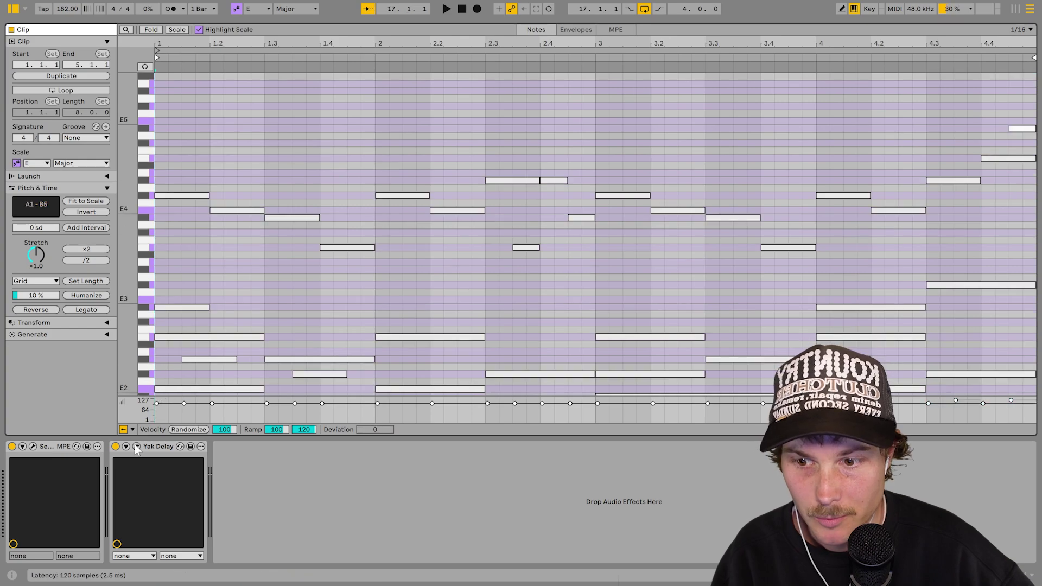
- Open the Yak Delay effect on the Serum 2 track and inspect its drive and blend settings during playback
{"action": "left_click", "coordinate": [136, 447]}
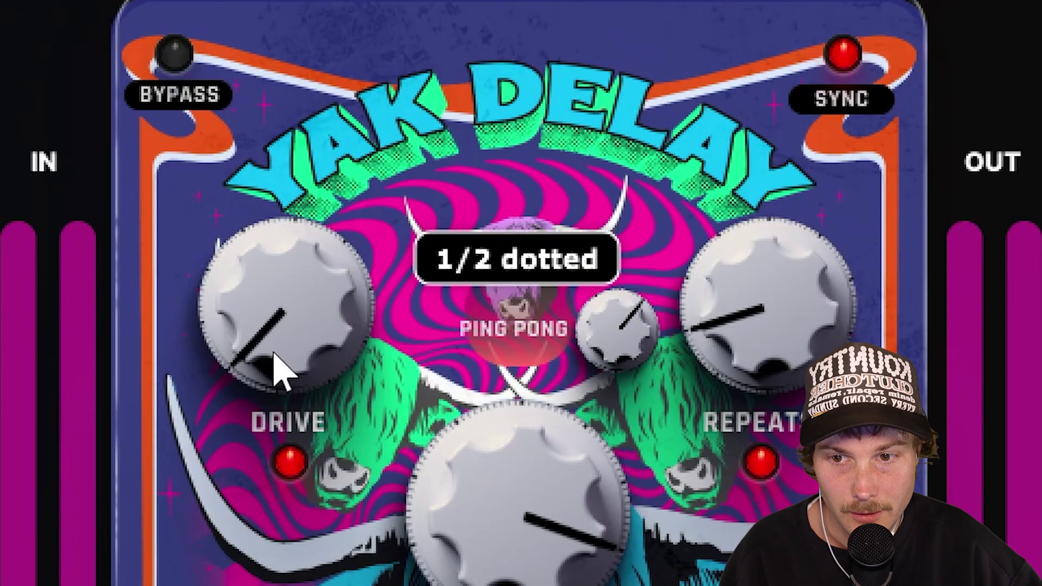
{"action": "mouse_move", "coordinate": [336, 263]}
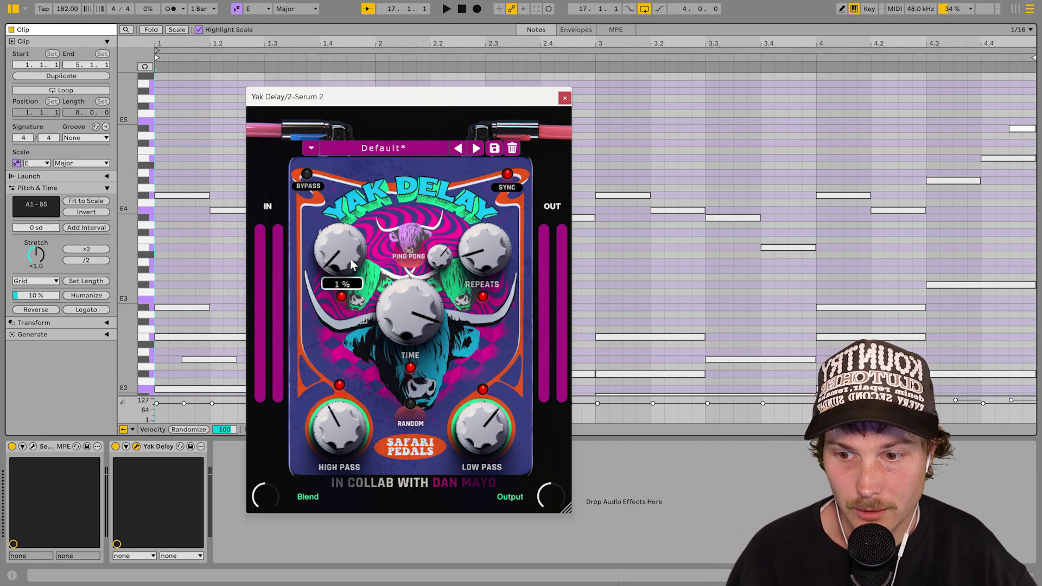
{"action": "key", "text": "space"}
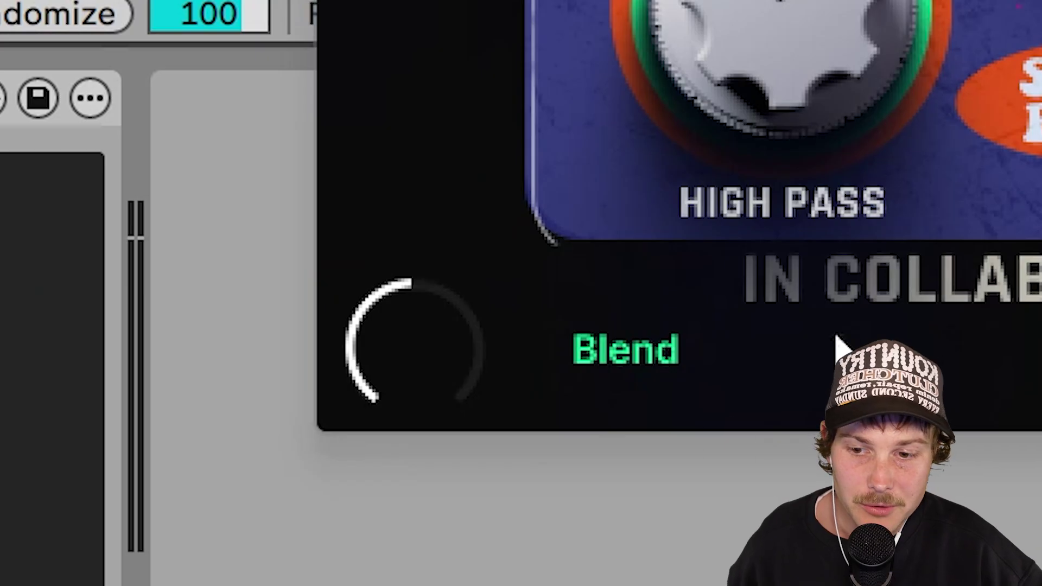
{"action": "mouse_move", "coordinate": [441, 338]}
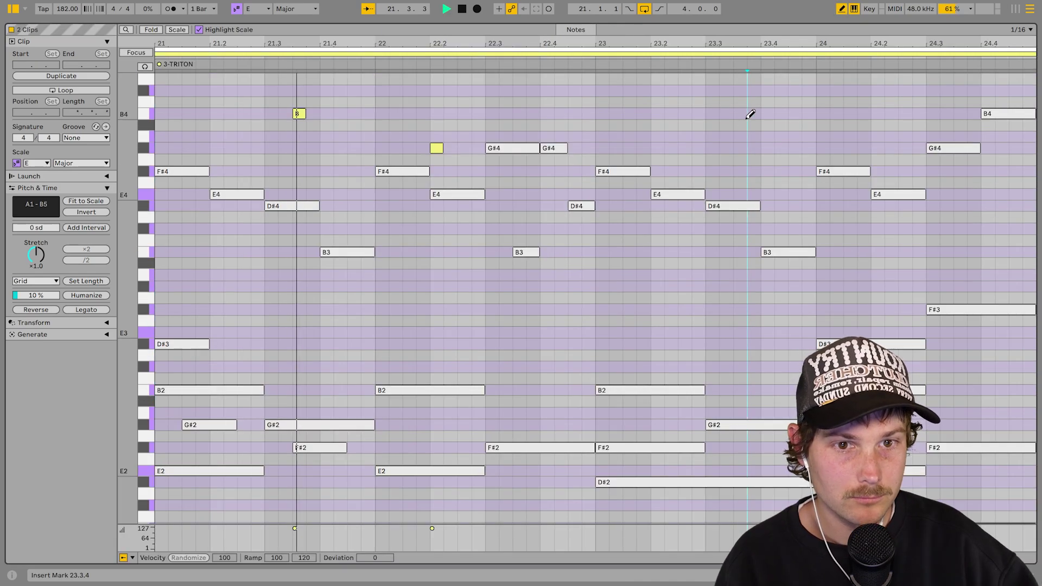
- Draw sixteenth TRITON accent notes: B4 at 23.3.3, E4 at 24.2 and G#4 at 24.3.3
{"action": "left_click", "coordinate": [741, 114]}
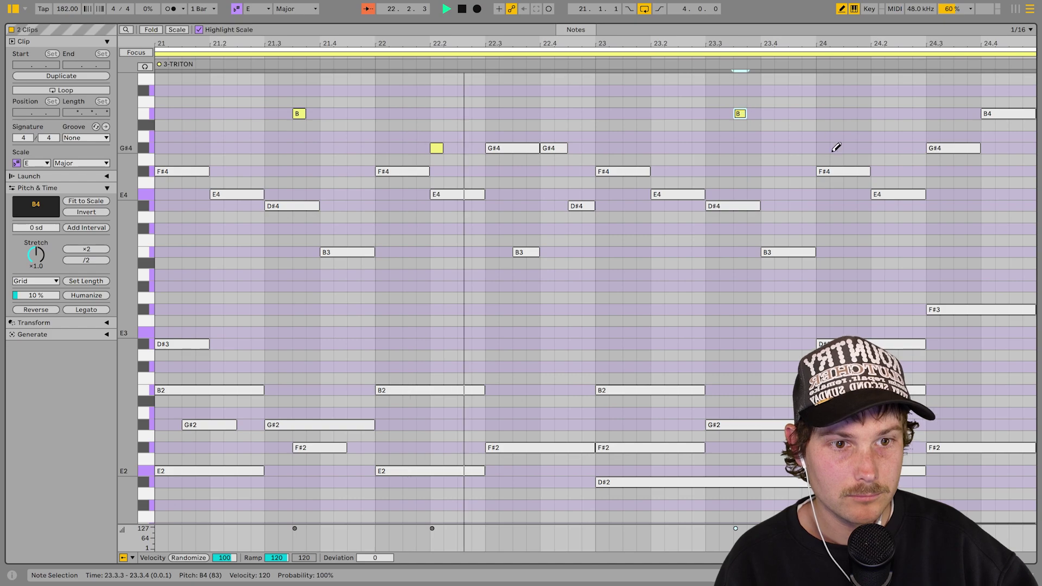
{"action": "left_click", "coordinate": [877, 194]}
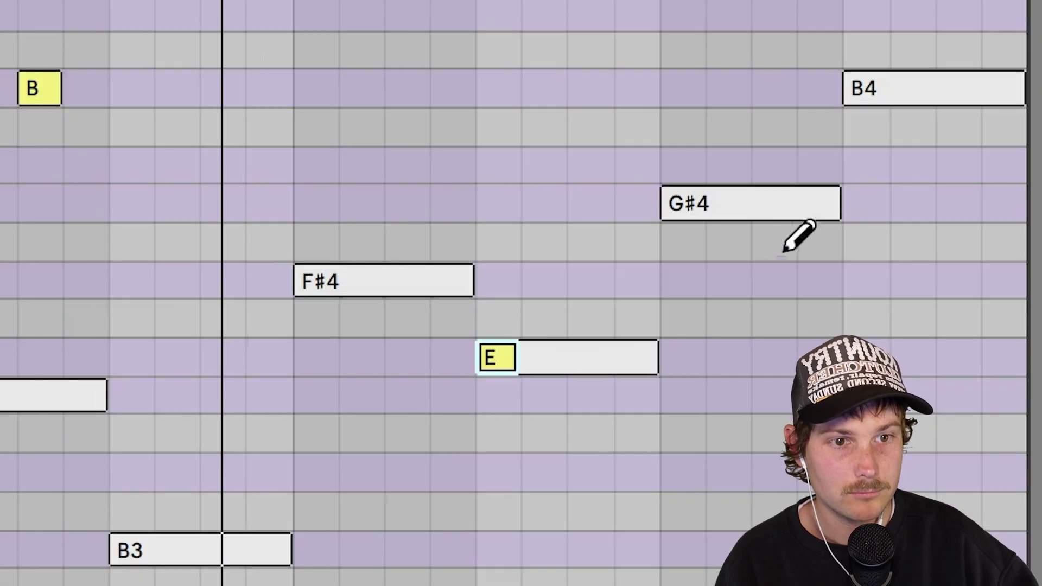
{"action": "left_click", "coordinate": [959, 147]}
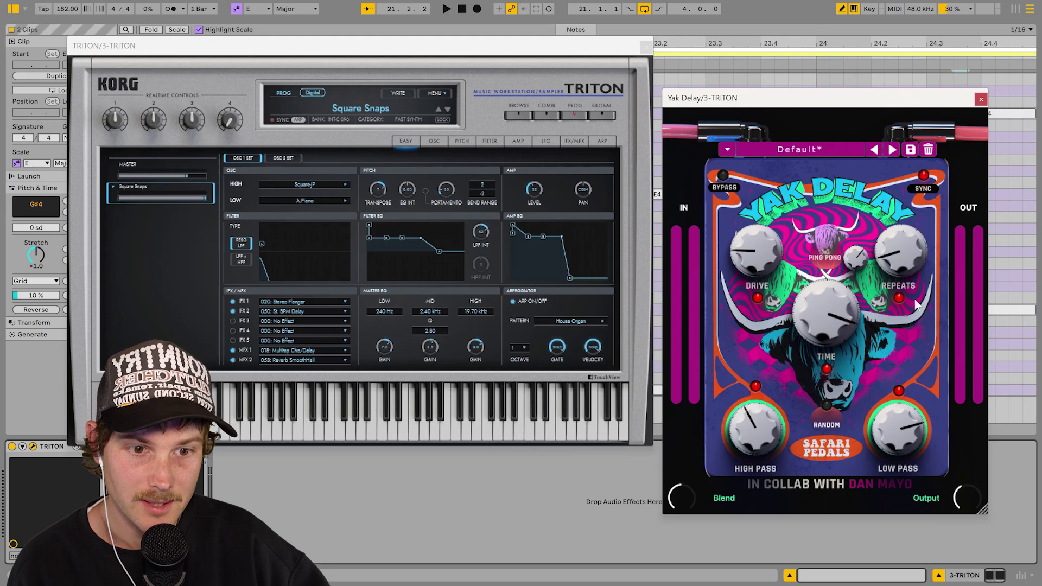
- Examine how the TRITON accent notes sit against the melody and the chord and bass notes
{"action": "scroll", "coordinate": [473, 141], "scroll_direction": "up", "scroll_amount": 1}
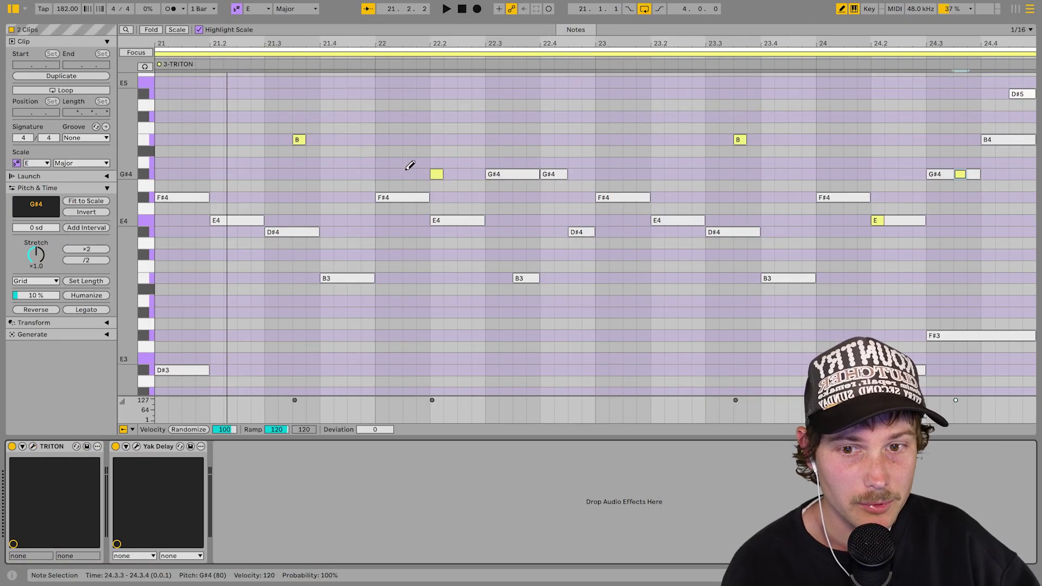
{"action": "scroll", "coordinate": [411, 165], "scroll_direction": "down", "scroll_amount": 2}
{"action": "left_click_drag", "start_coordinate": [128, 282], "coordinate": [119, 279]}
{"action": "scroll", "coordinate": [552, 230], "scroll_direction": "down", "scroll_amount": 4}
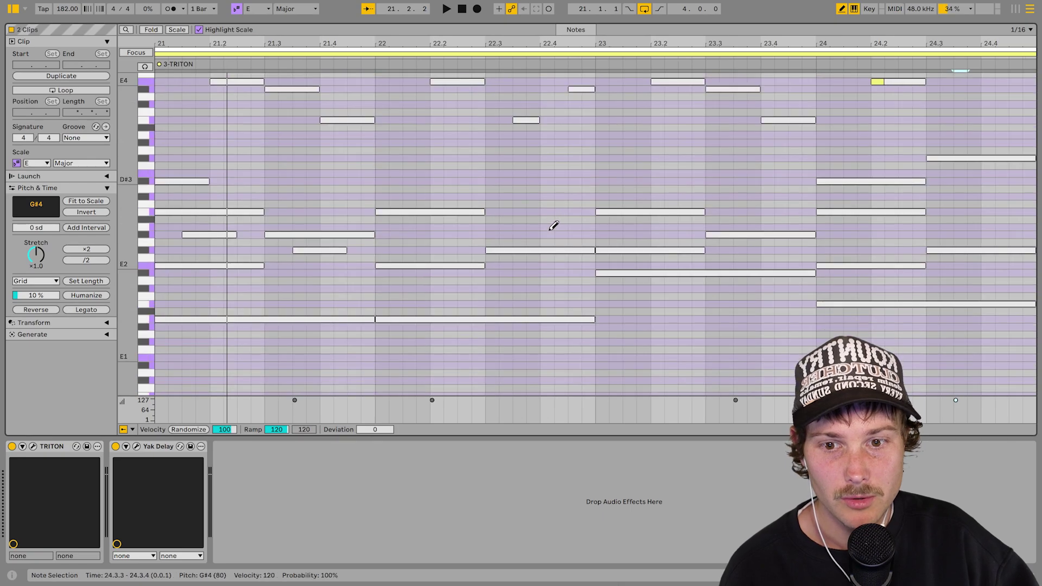
{"action": "scroll", "coordinate": [552, 230], "scroll_direction": "up", "scroll_amount": 2}
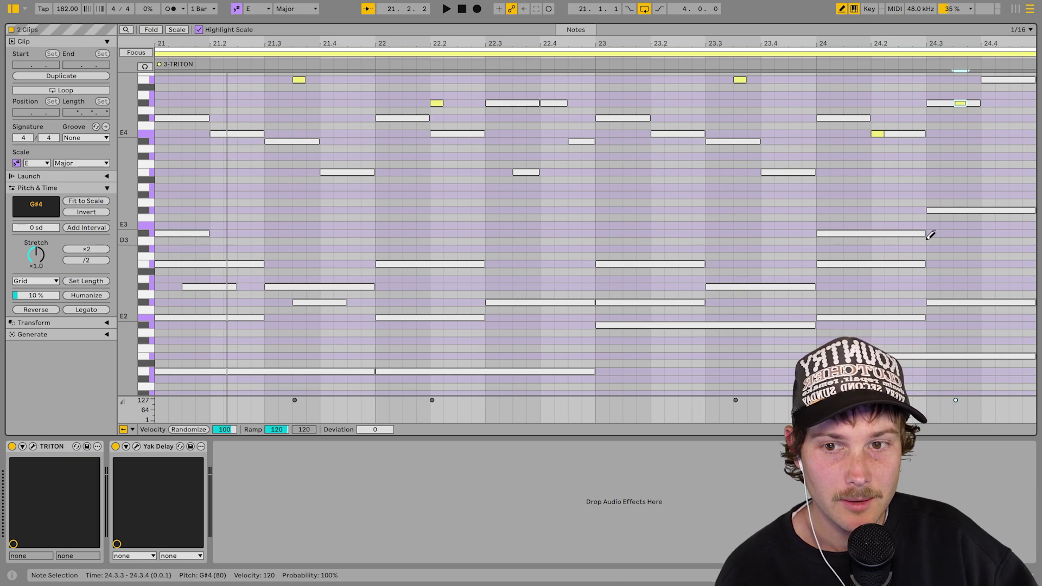
{"action": "scroll", "coordinate": [723, 228], "scroll_direction": "up", "scroll_amount": 3}
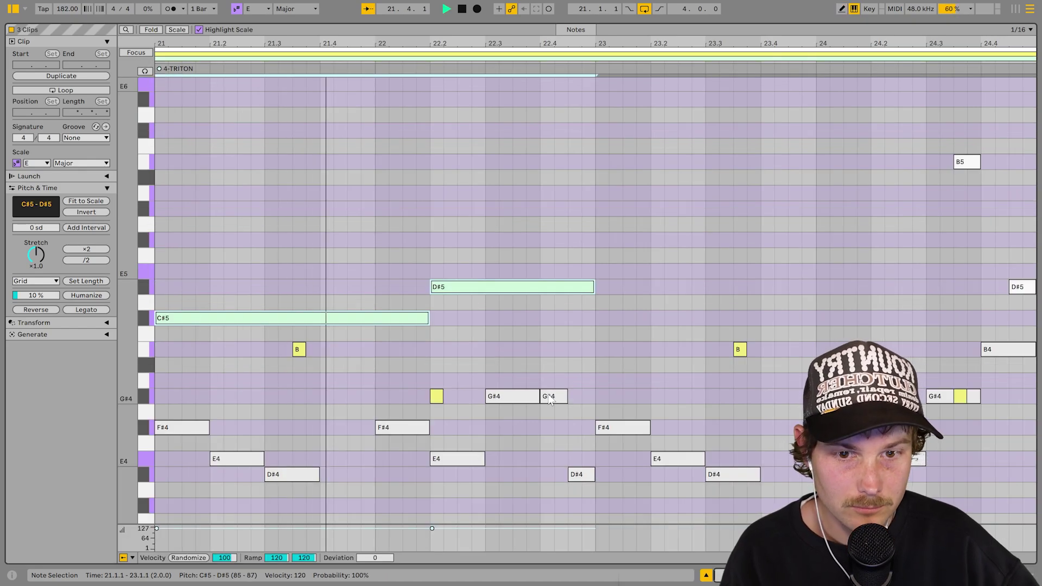
- Duplicate the C#5 and D#5 notes into bars 23 and 24, lowering the copied C#5 to B4 and raising the D#5 to F#5
{"action": "key", "text": "ctrl+d"}
{"action": "left_click", "coordinate": [629, 317]}
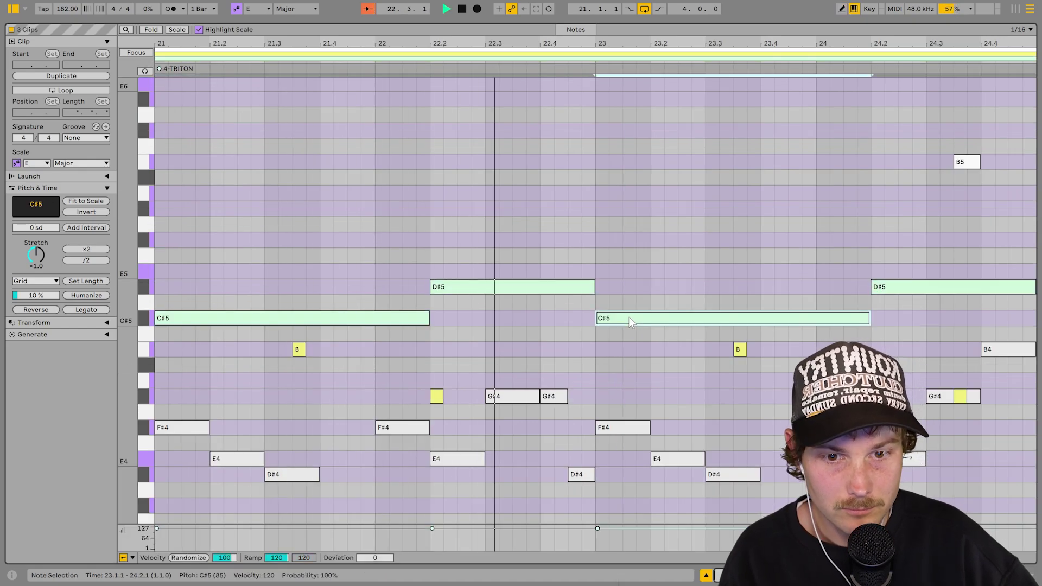
{"action": "left_click_drag", "start_coordinate": [628, 317], "coordinate": [624, 350]}
{"action": "left_click_drag", "start_coordinate": [886, 293], "coordinate": [885, 239]}
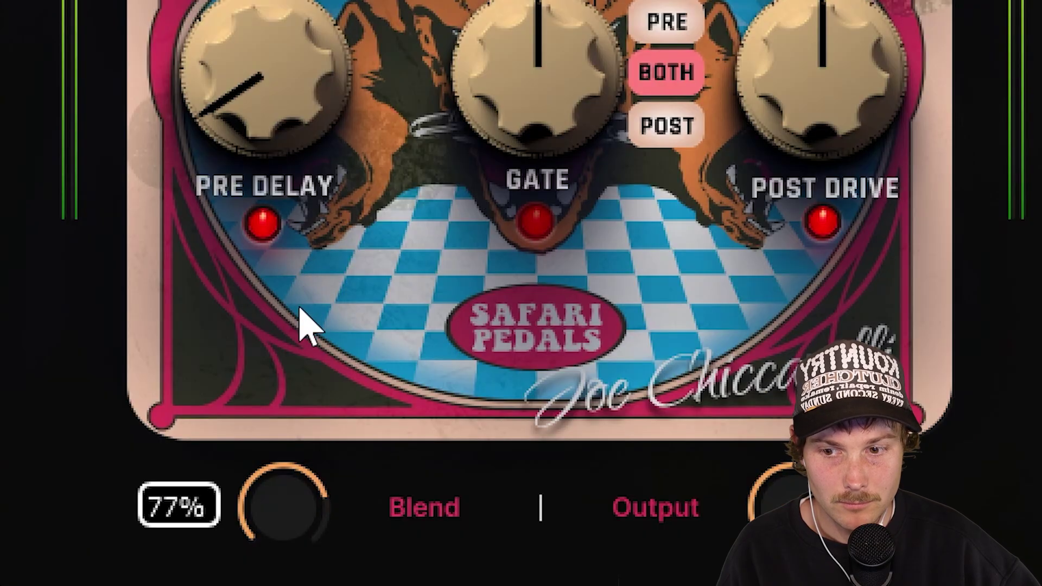
- Lower the blend of the Safari Pedals effect that has the pre delay and gate controls
{"action": "left_click_drag", "start_coordinate": [297, 325], "coordinate": [302, 395]}
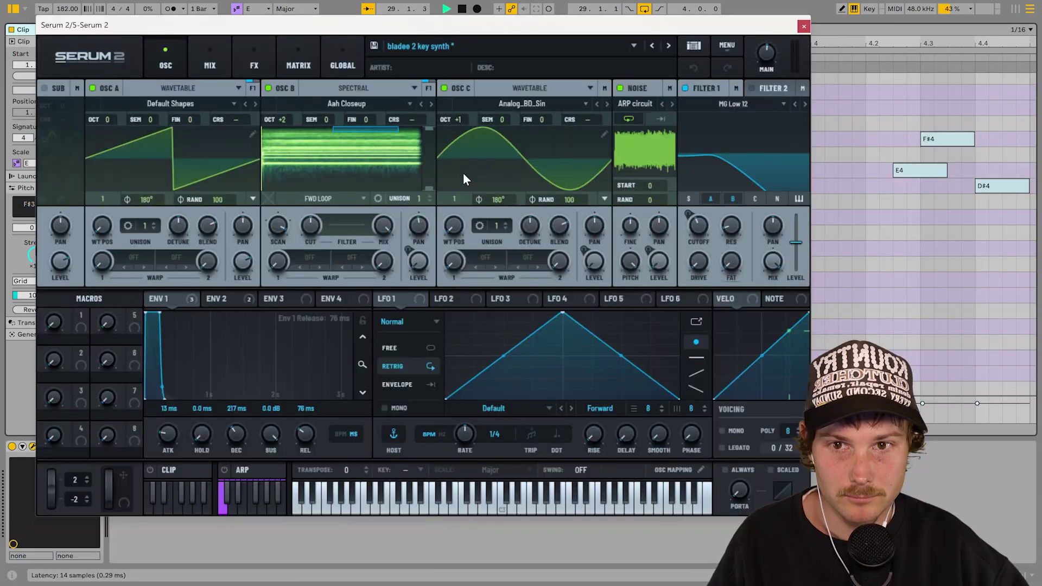
- Close the Serum 2 window and audition the hi-hat samples in the favorite j1mmy stash kit's hh folder
{"action": "left_click", "coordinate": [804, 26]}
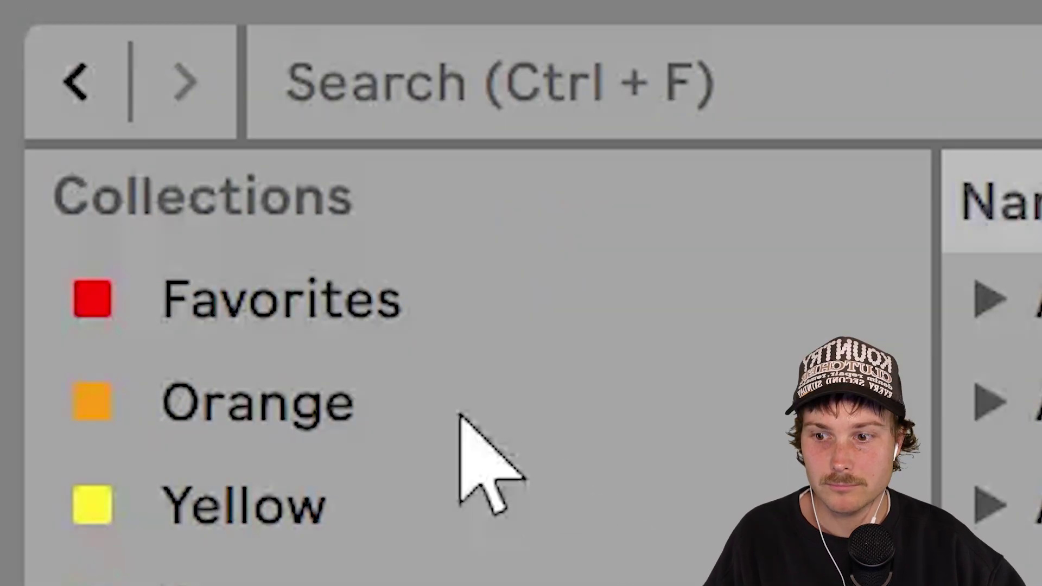
{"action": "left_click", "coordinate": [337, 300]}
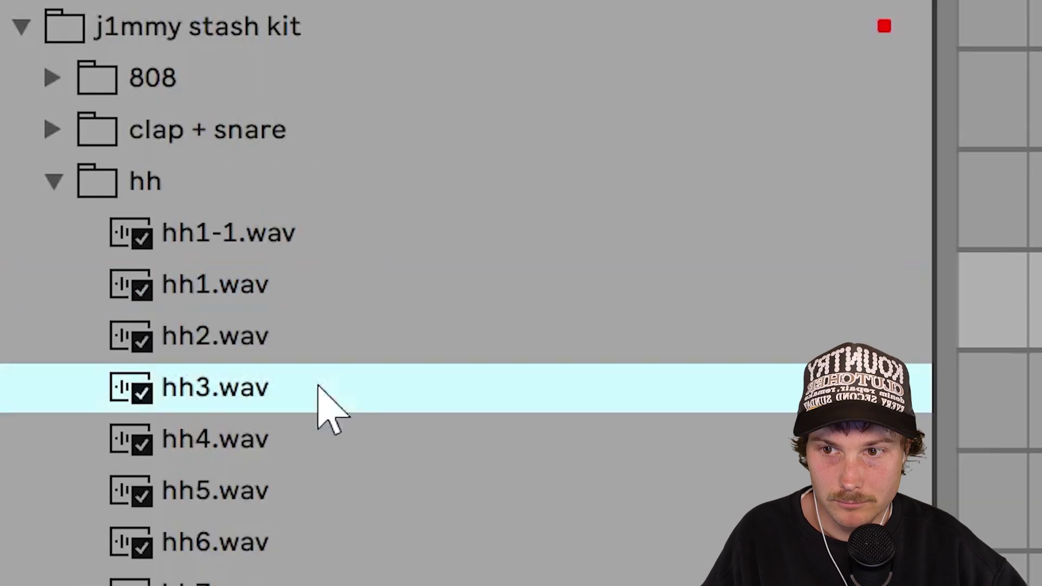
{"action": "key", "text": "Down"}
{"action": "key", "text": "Up"}
{"action": "key", "text": "Up"}
{"action": "key", "text": "Up"}
{"action": "key", "text": "Down"}
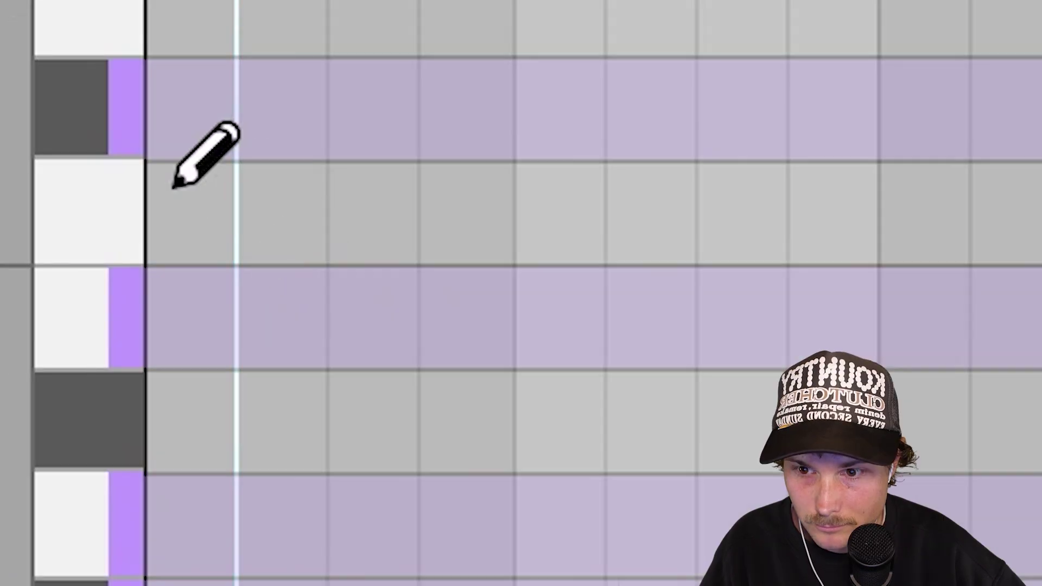
- Draw sixteenth hi-hat notes on C3 at each half-beat from 1.1.1 to 1.2.3, and G#2 notes at 4.3.1, 4.3.3 and 4.4.1
{"action": "left_click", "coordinate": [182, 196]}
{"action": "left_click", "coordinate": [402, 228]}
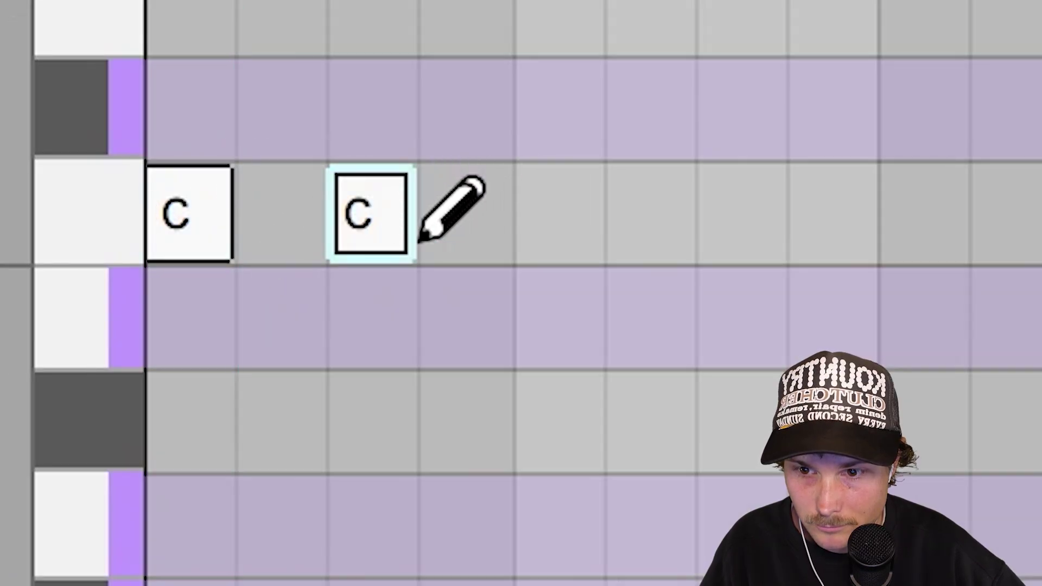
{"action": "left_click", "coordinate": [586, 217]}
{"action": "left_click", "coordinate": [771, 218]}
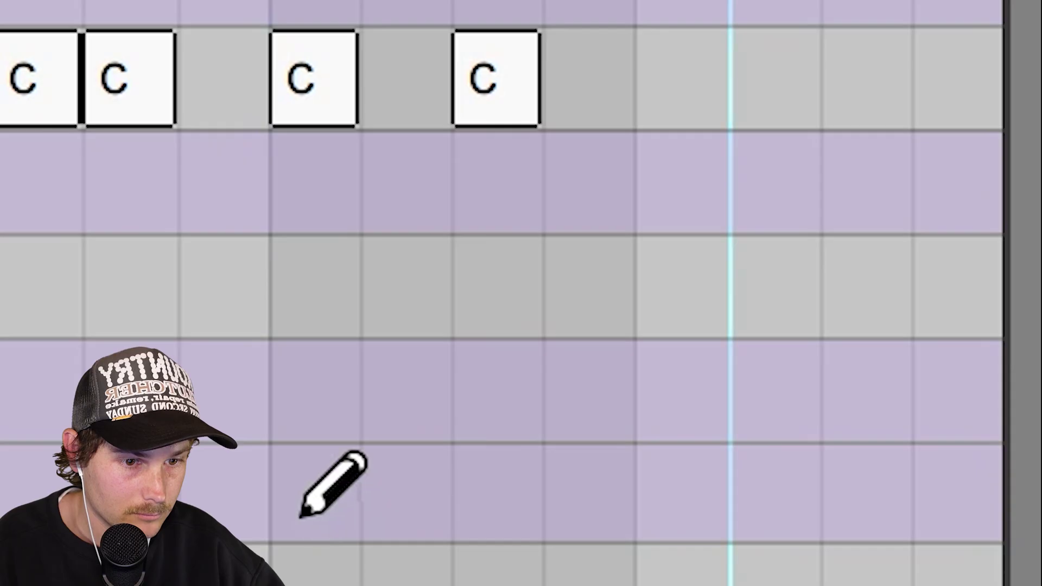
{"action": "left_click", "coordinate": [313, 494]}
{"action": "left_click", "coordinate": [497, 494]}
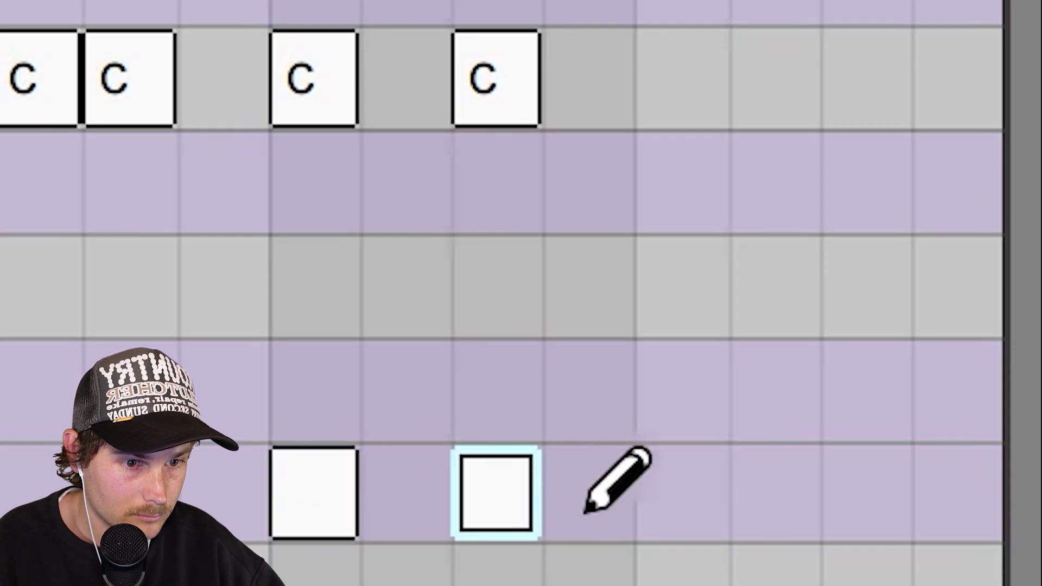
{"action": "left_click", "coordinate": [681, 494]}
- Build a roll of very short C3 hi-hat notes from beat 4.4 by duplication, and ramp the velocities down from 120
{"action": "key", "text": "b"}
{"action": "key", "text": "ctrl+a"}
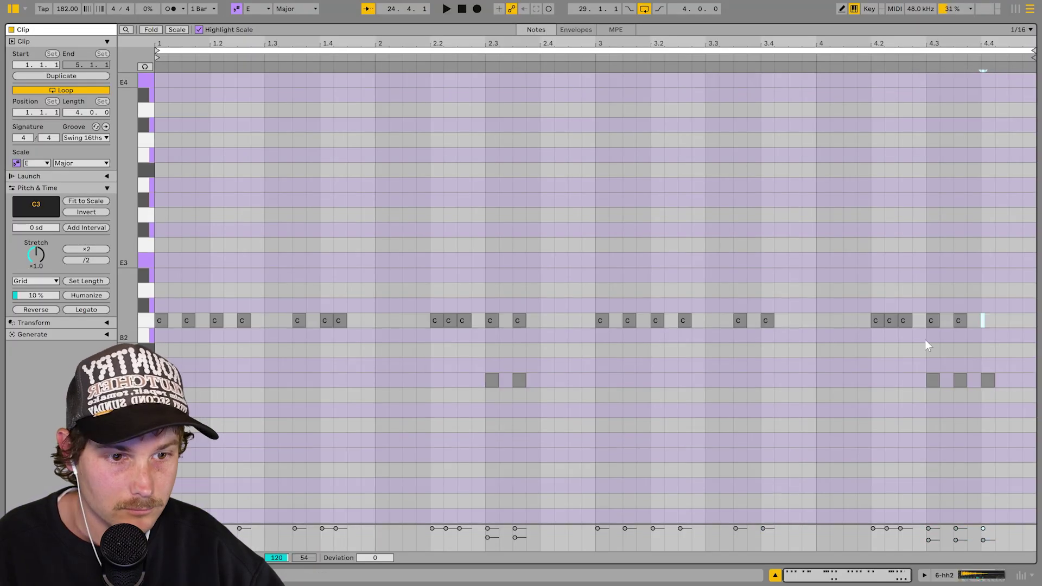
{"action": "key", "text": "ctrl+d"}
{"action": "key", "text": "ctrl+d"}
{"action": "key", "text": "ctrl+d"}
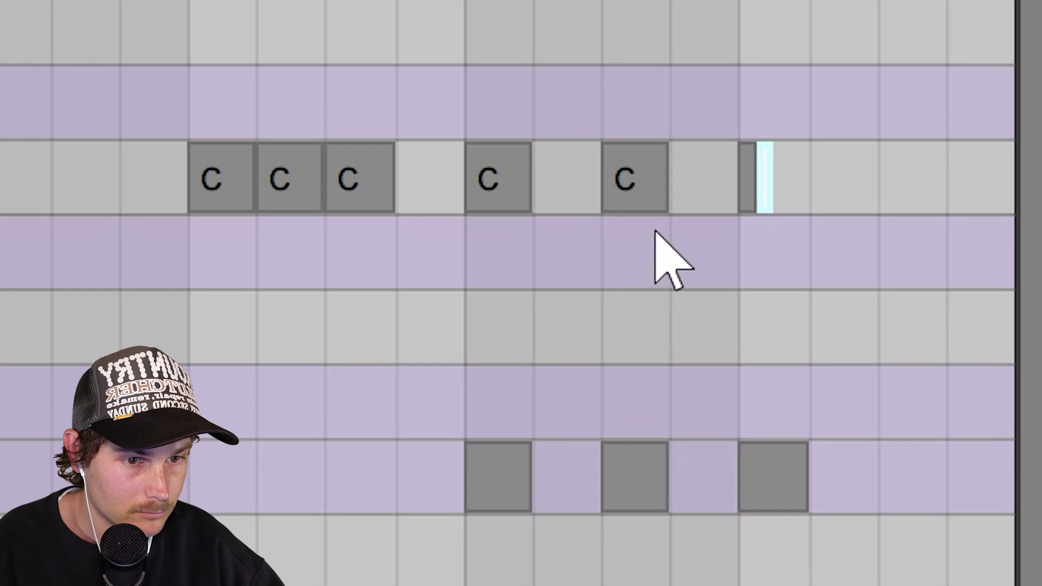
{"action": "left_click", "coordinate": [745, 110]}
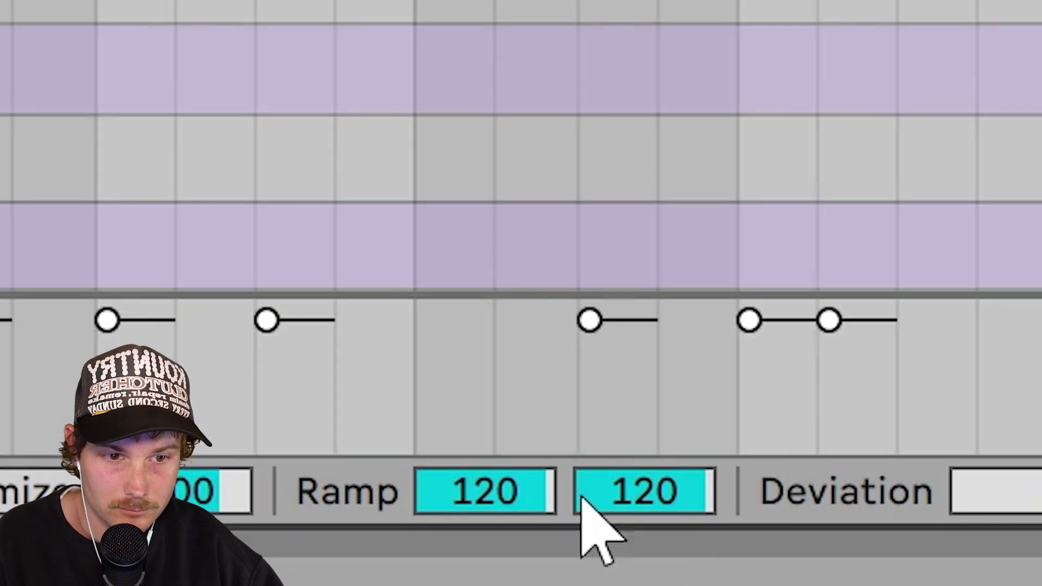
{"action": "left_click_drag", "start_coordinate": [581, 496], "coordinate": [582, 583]}
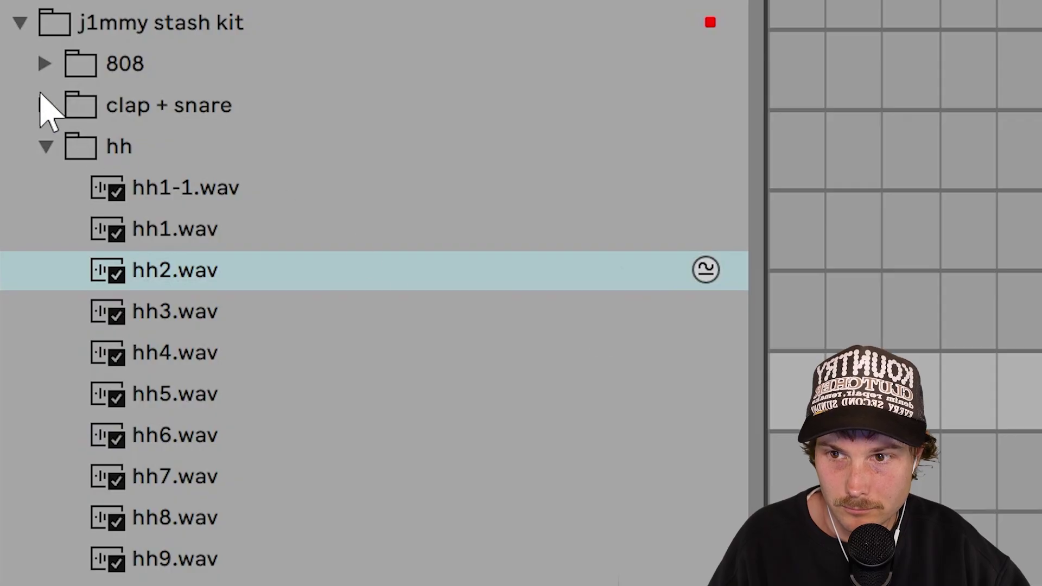
- Audition the clap samples and snare1 in the j1mmy stash kit's clap + snare folder
{"action": "left_click", "coordinate": [45, 105]}
{"action": "key", "text": "Up"}
{"action": "key", "text": "Up"}
{"action": "key", "text": "Up"}
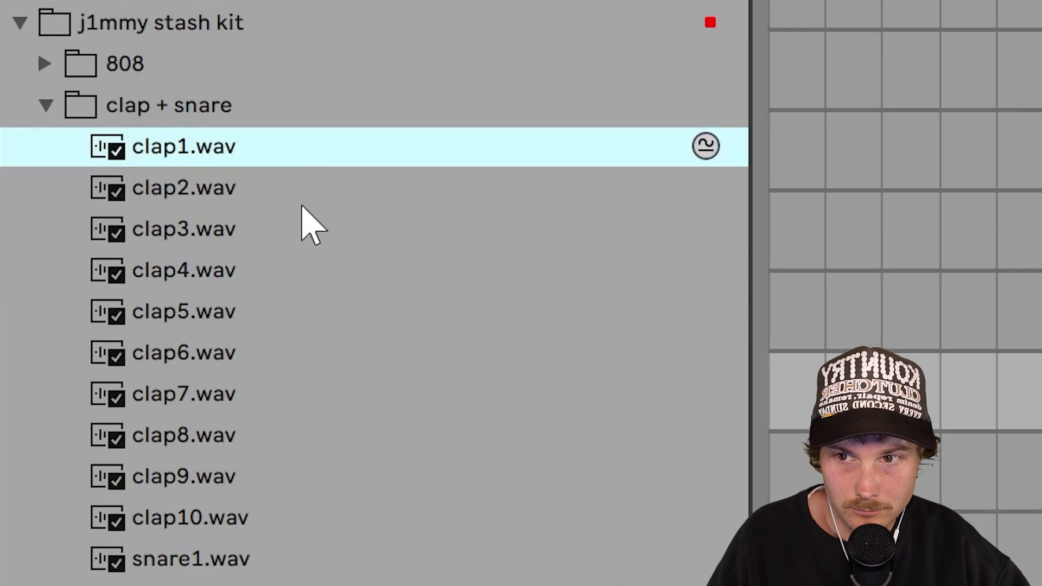
{"action": "key", "text": "Down"}
{"action": "key", "text": "Down"}
{"action": "key", "text": "Down"}
{"action": "left_click", "coordinate": [279, 316]}
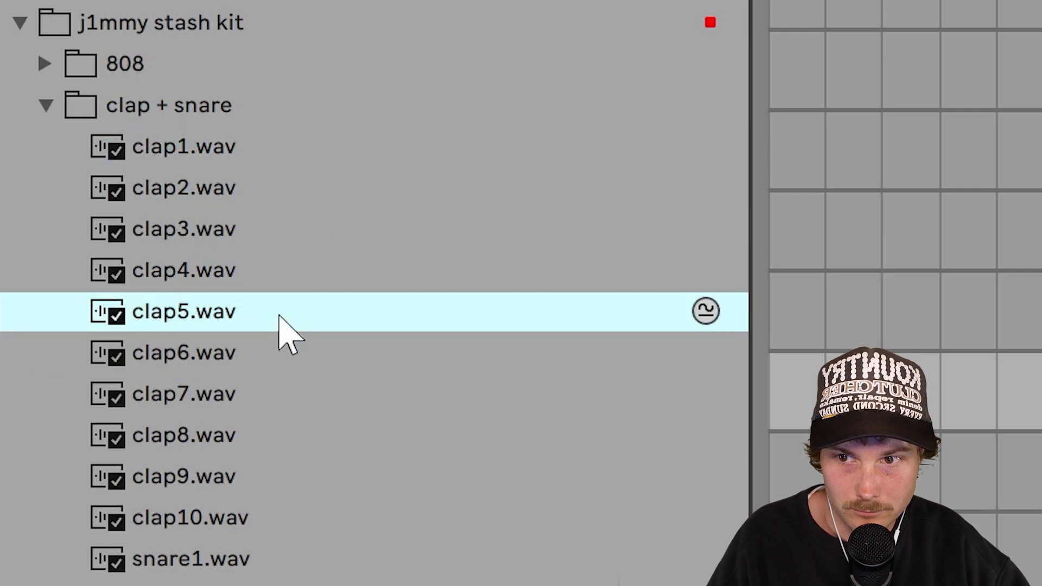
{"action": "left_click", "coordinate": [292, 363]}
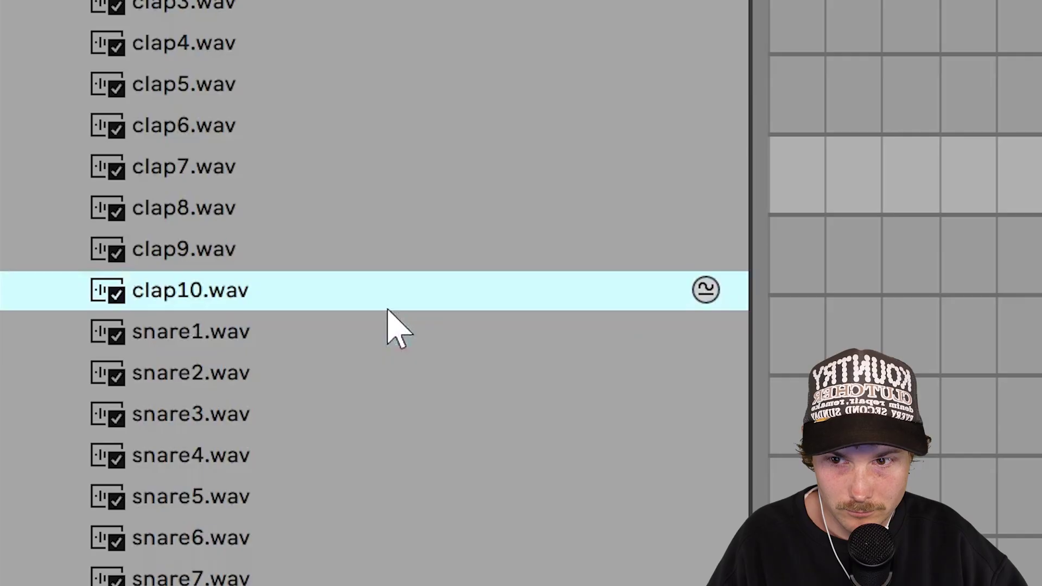
{"action": "left_click", "coordinate": [323, 345]}
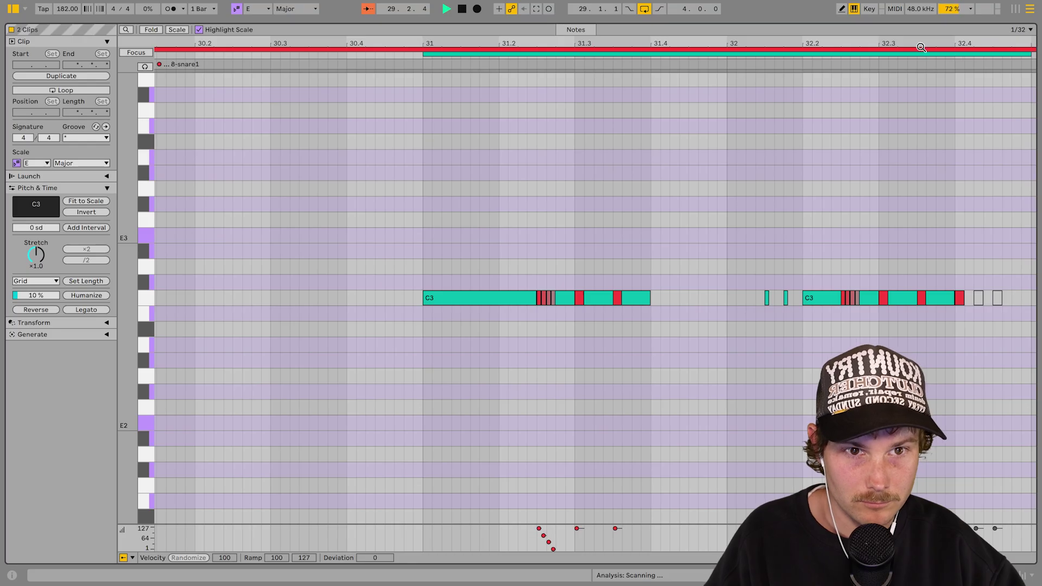
{"action": "left_click_drag", "start_coordinate": [921, 47], "coordinate": [874, 54]}
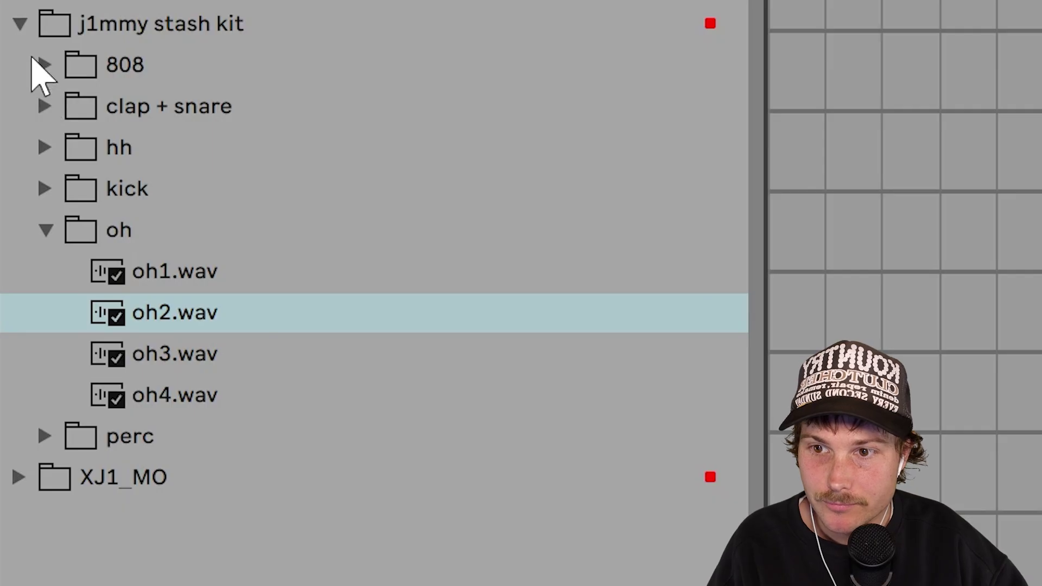
- Audition the samples 8081, 8082, 8083, 8084 and 8085-1 in the kit's 808 folder
{"action": "left_click", "coordinate": [33, 69]}
{"action": "left_click", "coordinate": [174, 105]}
{"action": "left_click", "coordinate": [194, 157]}
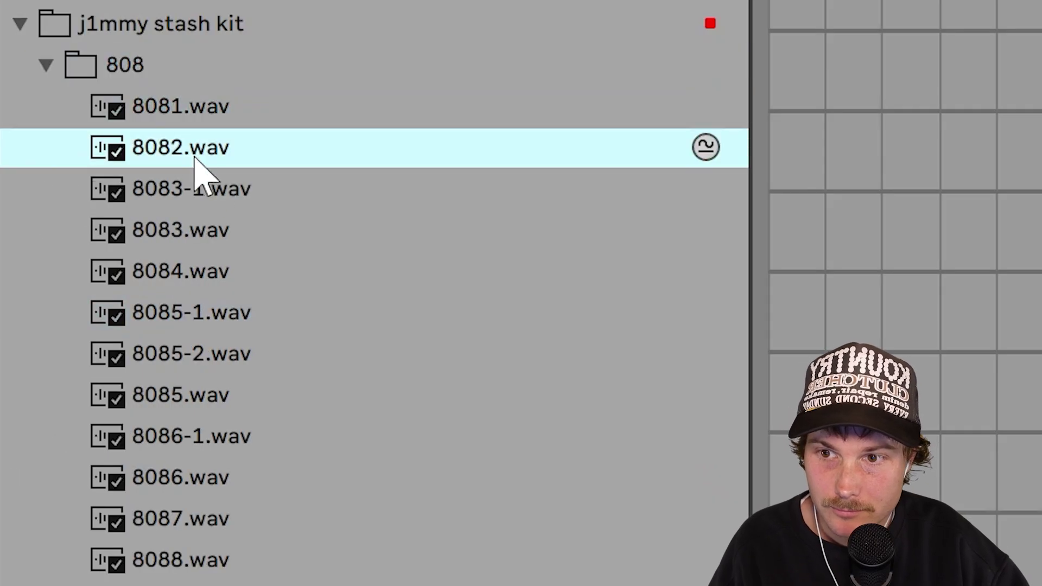
{"action": "left_click", "coordinate": [221, 227]}
{"action": "left_click", "coordinate": [242, 274]}
{"action": "left_click", "coordinate": [242, 312]}
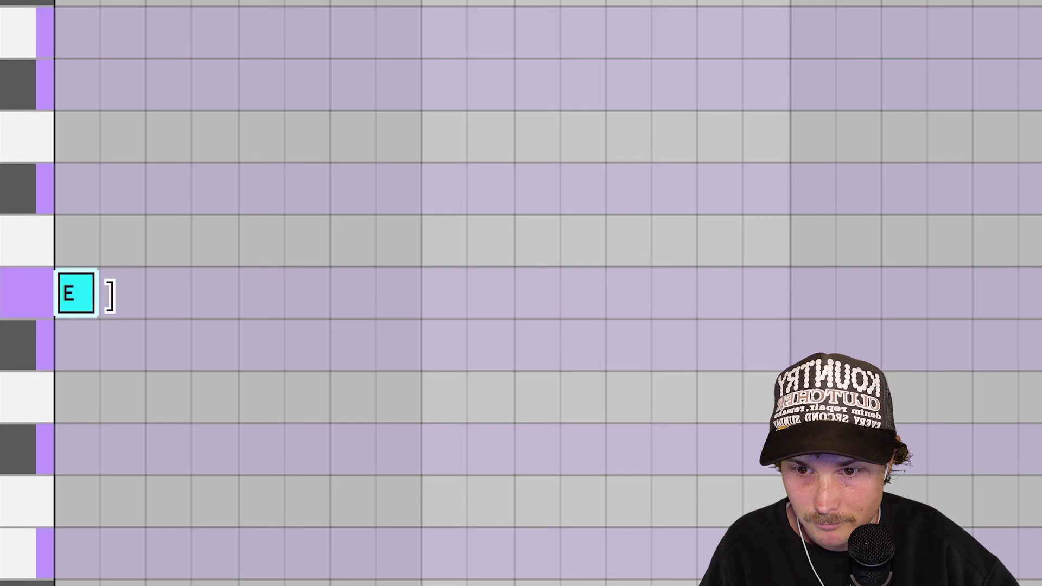
- Lengthen the first E3 note of the 808 pattern
{"action": "left_click_drag", "start_coordinate": [107, 295], "coordinate": [704, 332]}
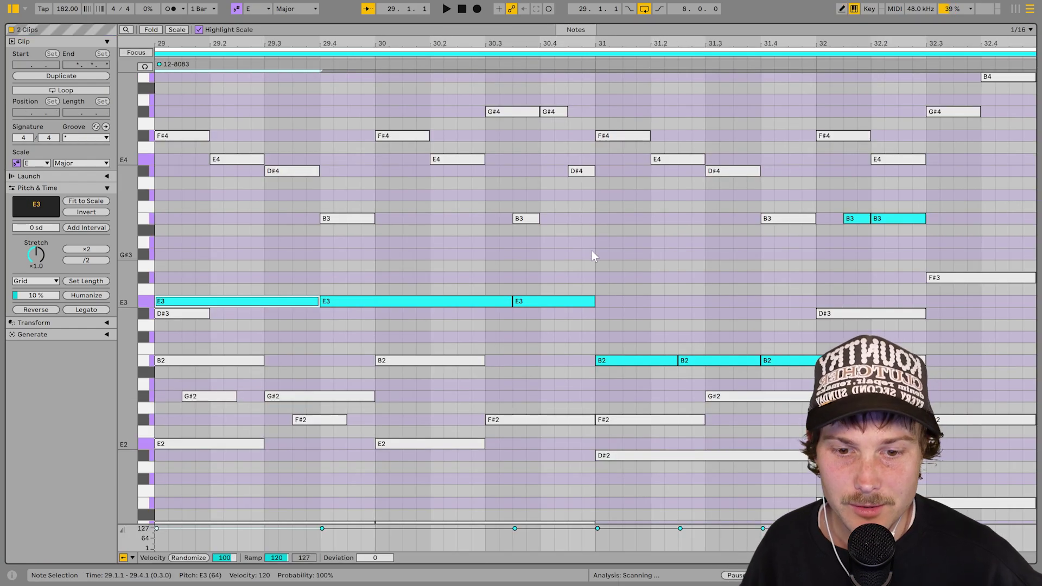
- Examine the Serum 2 bass line's A1, D#2 and B1 notes beneath the 808 pattern in bars 29 to 32
{"action": "scroll", "coordinate": [592, 250], "scroll_direction": "down", "scroll_amount": 5}
{"action": "left_click", "coordinate": [367, 449]}
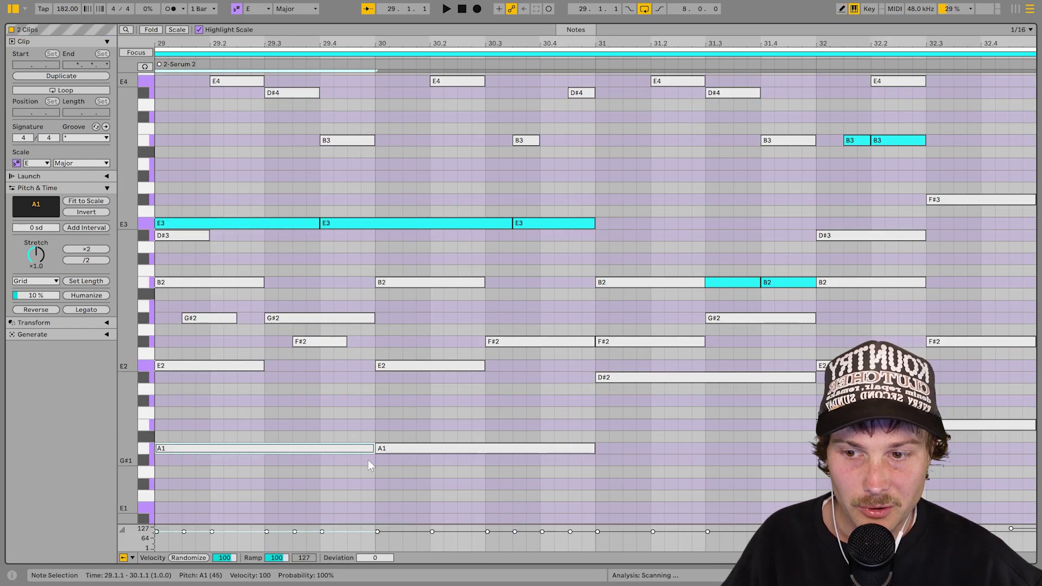
{"action": "scroll", "coordinate": [179, 487], "scroll_direction": "down", "scroll_amount": 2}
{"action": "left_click_drag", "start_coordinate": [252, 401], "coordinate": [587, 448]}
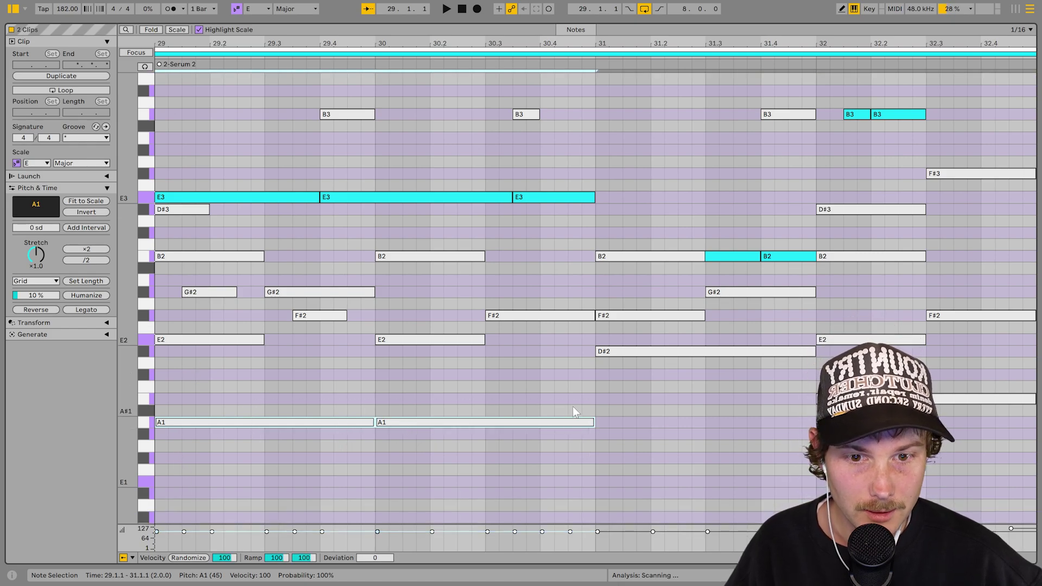
{"action": "left_click", "coordinate": [646, 352]}
{"action": "left_click", "coordinate": [869, 399]}
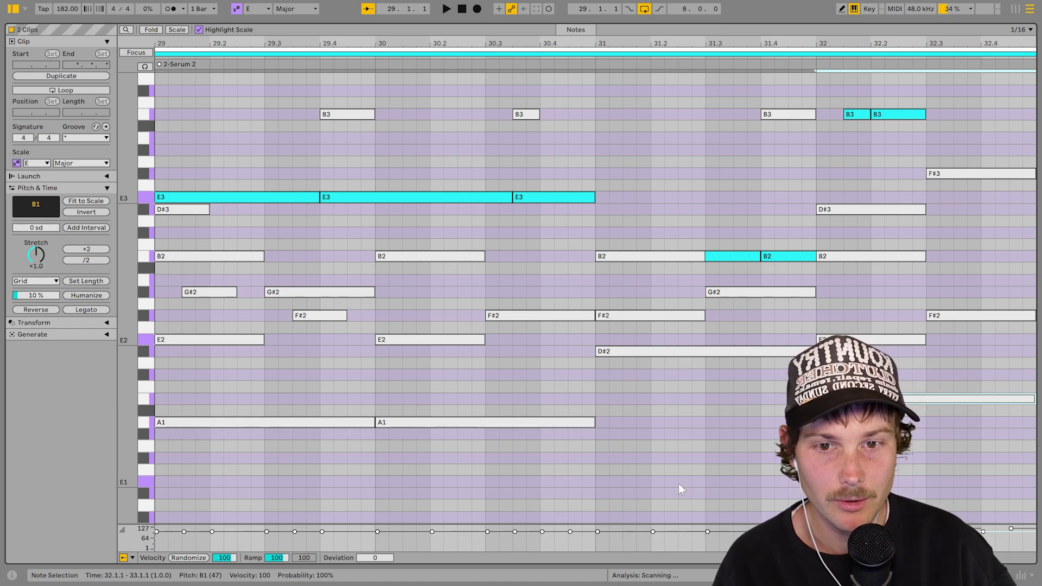
- Examine the 808 pattern's E3 notes in bars 29 and 30 and its B2 notes from bar 31
{"action": "left_click", "coordinate": [728, 258]}
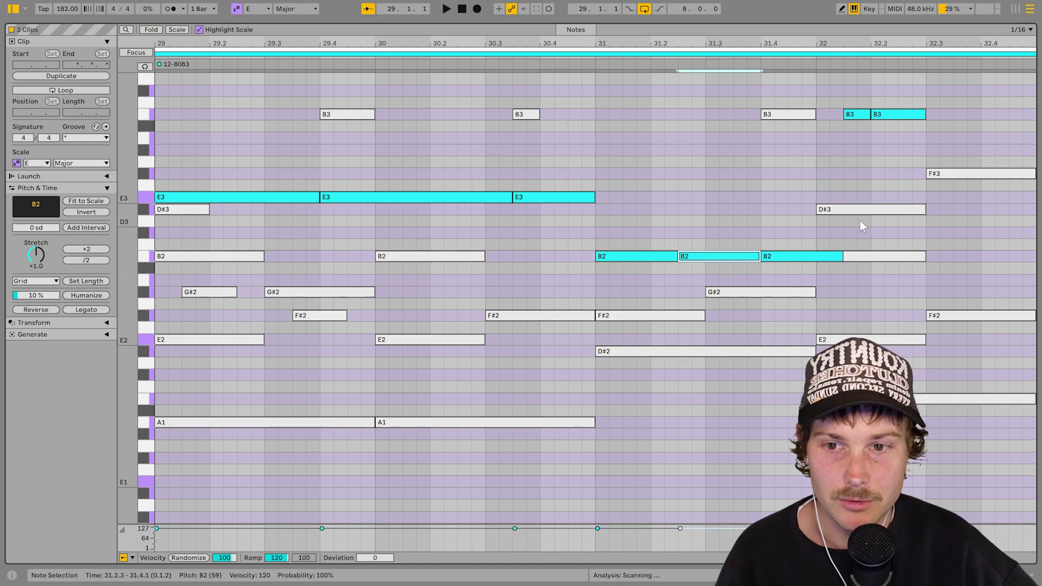
{"action": "left_click", "coordinate": [256, 199]}
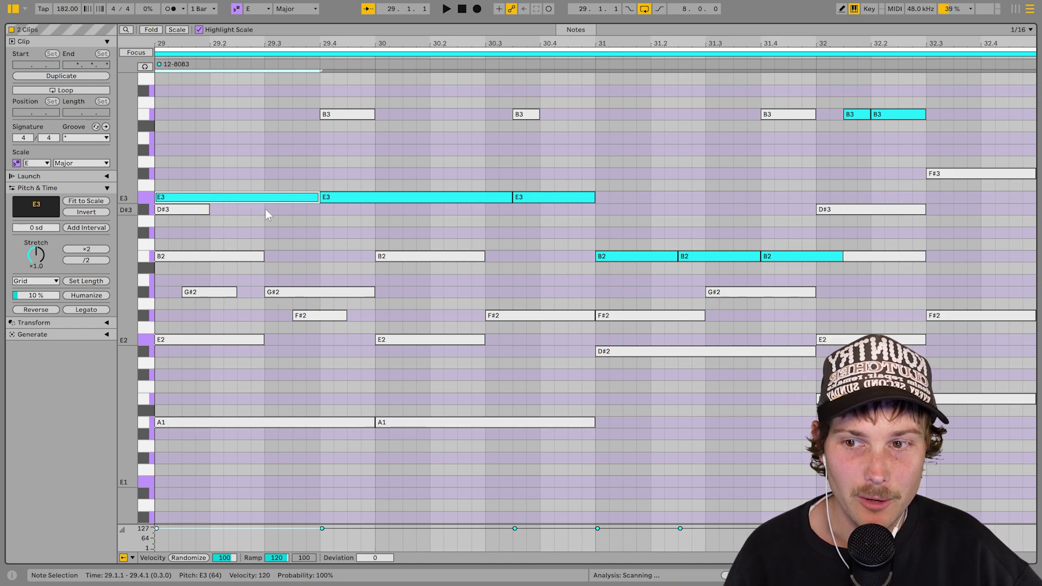
{"action": "left_click", "coordinate": [392, 197], "text": "shift"}
{"action": "left_click", "coordinate": [547, 197], "text": "shift"}
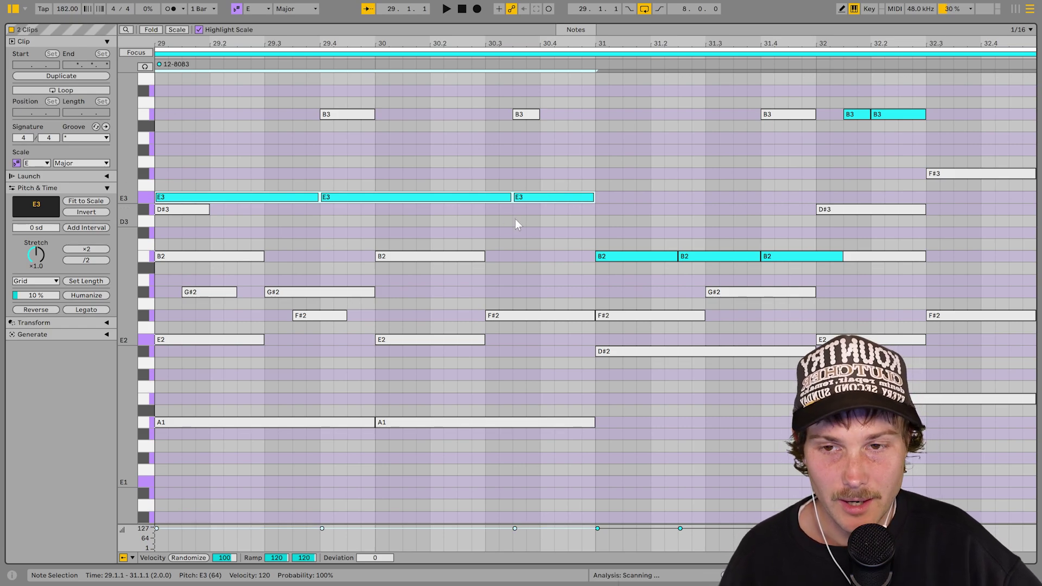
{"action": "left_click", "coordinate": [631, 259]}
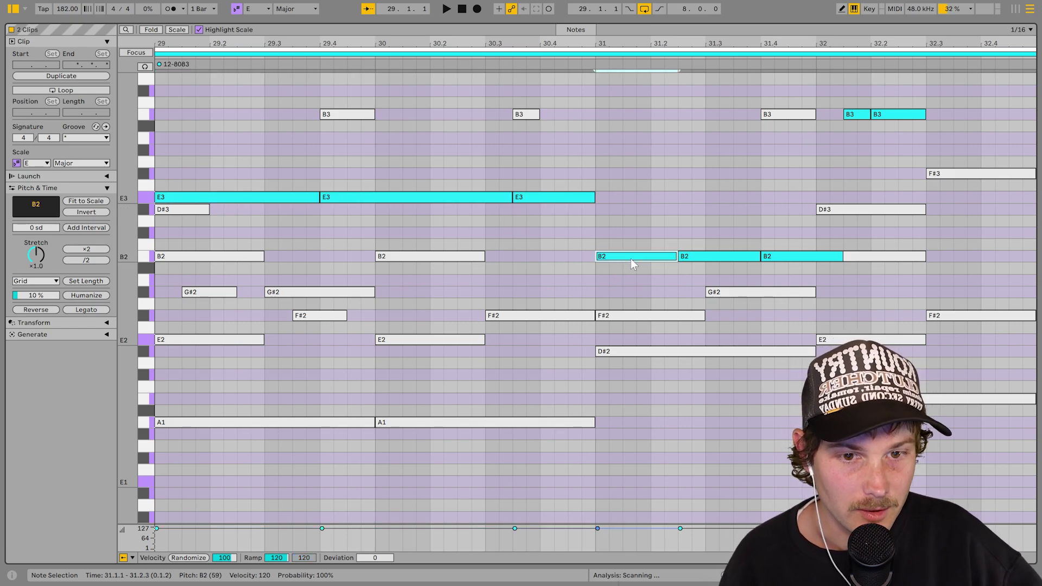
{"action": "left_click", "coordinate": [789, 258]}
{"action": "scroll", "coordinate": [792, 259], "scroll_direction": "up", "scroll_amount": 3}
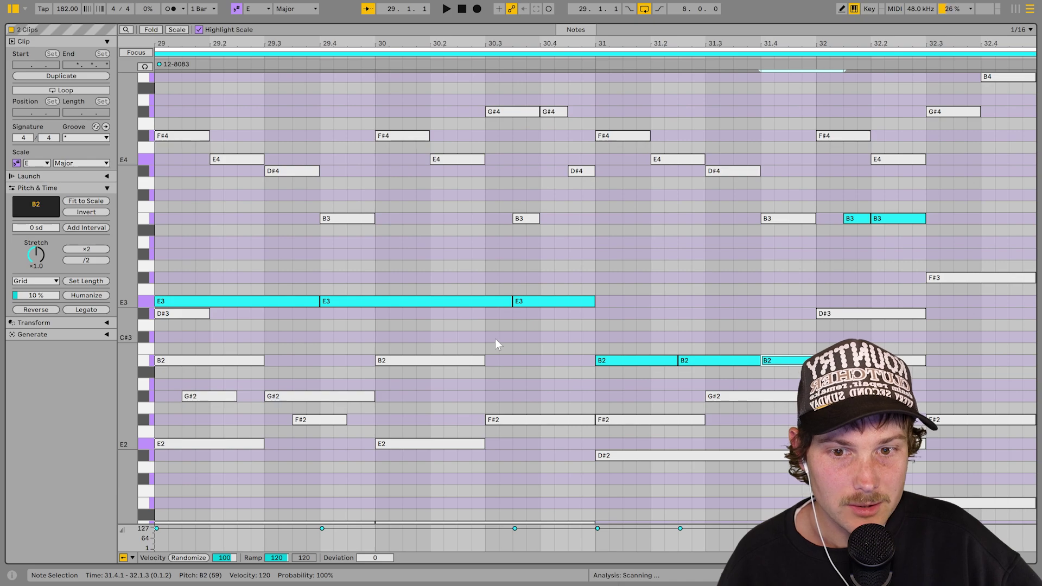
{"action": "left_click", "coordinate": [573, 301]}
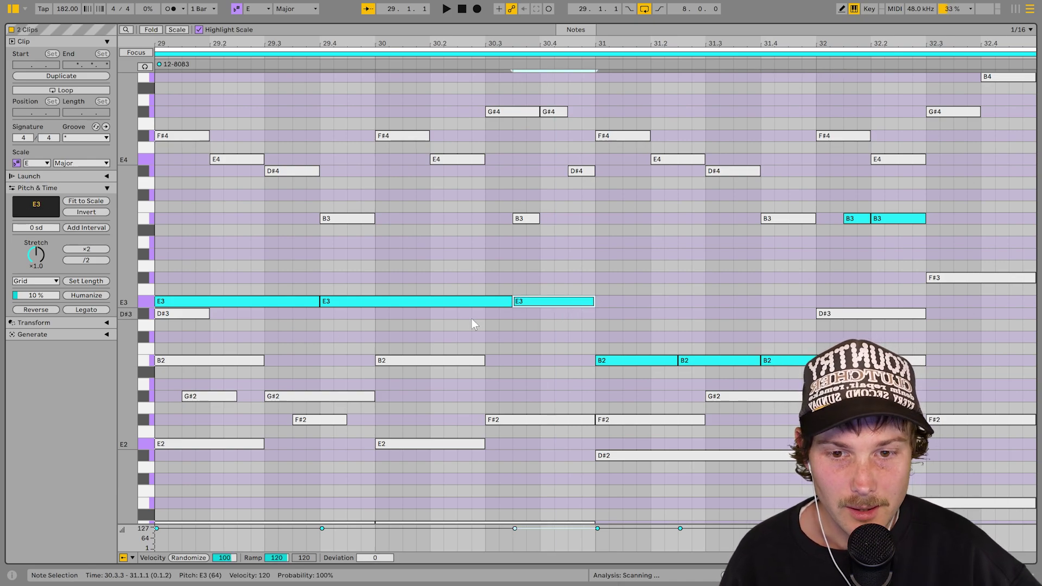
- Compare the Serum 2 bass notes from A1 to D#2 with the 808's E3 notes above them
{"action": "scroll", "coordinate": [471, 319], "scroll_direction": "down", "scroll_amount": 3}
{"action": "left_click", "coordinate": [222, 451]}
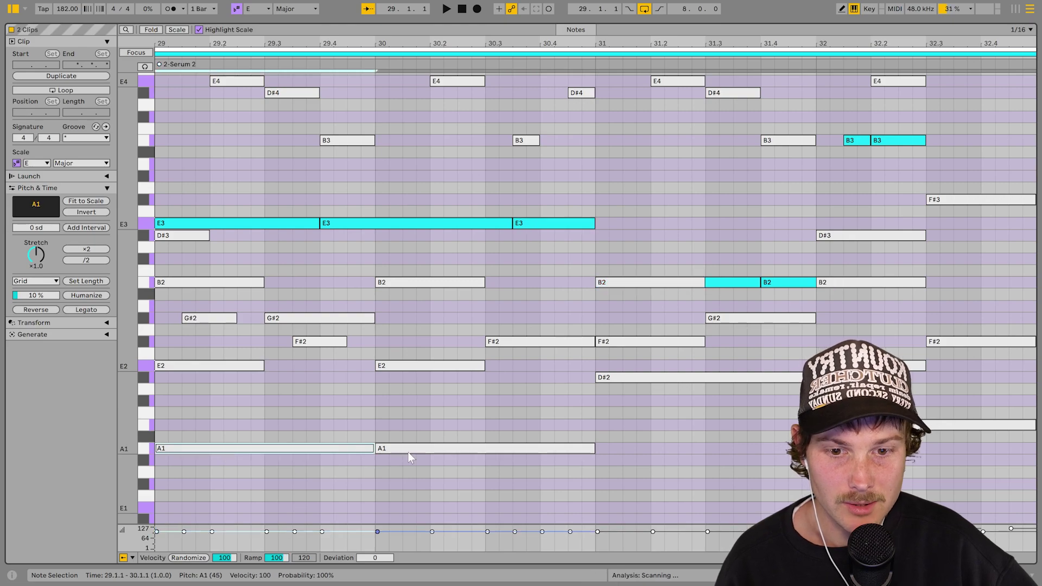
{"action": "left_click", "coordinate": [408, 451]}
{"action": "key", "text": "ctrl+a"}
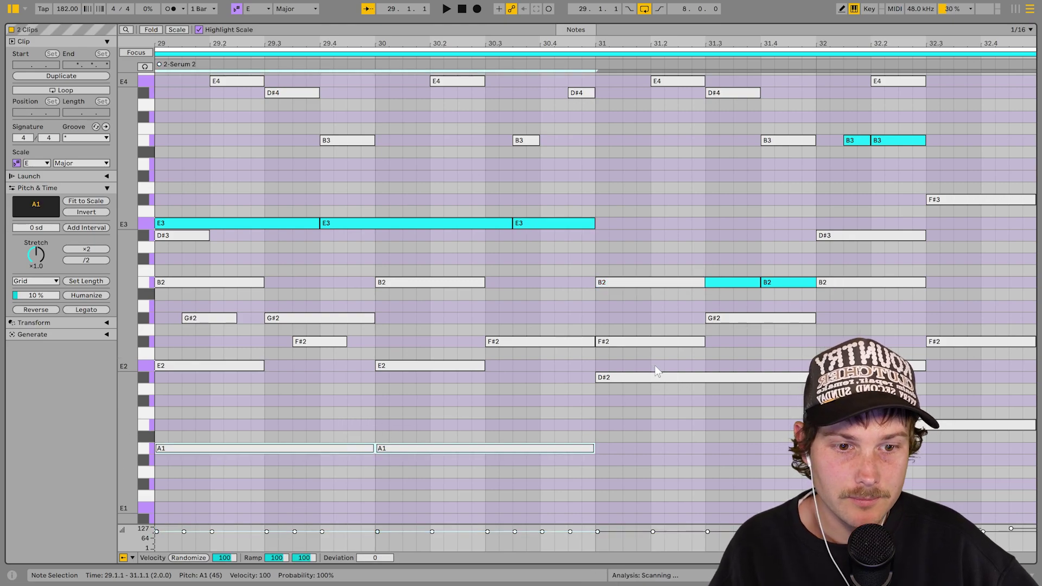
{"action": "scroll", "coordinate": [757, 470], "scroll_direction": "up", "scroll_amount": 2}
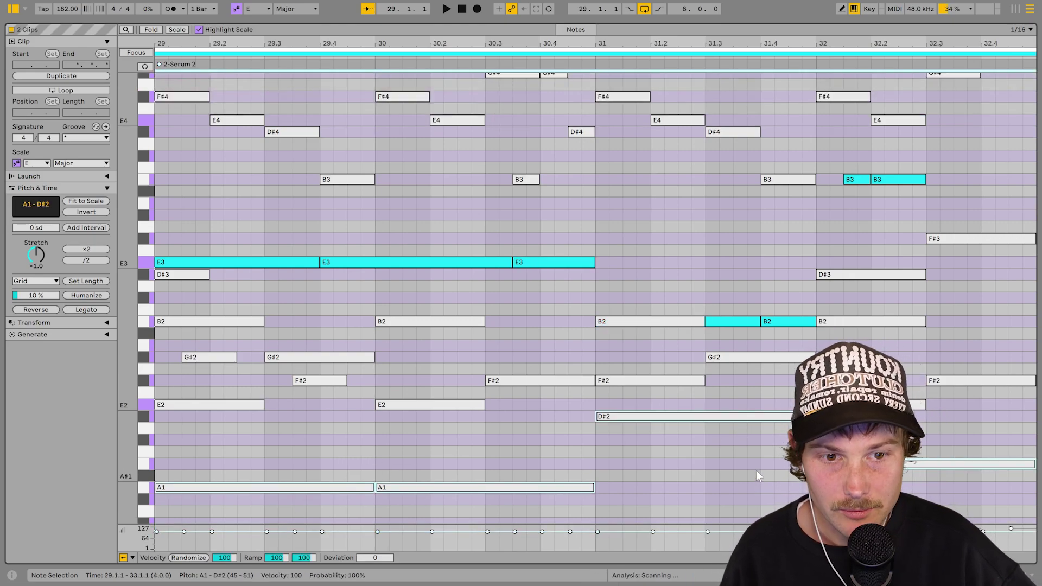
{"action": "left_click", "coordinate": [302, 263]}
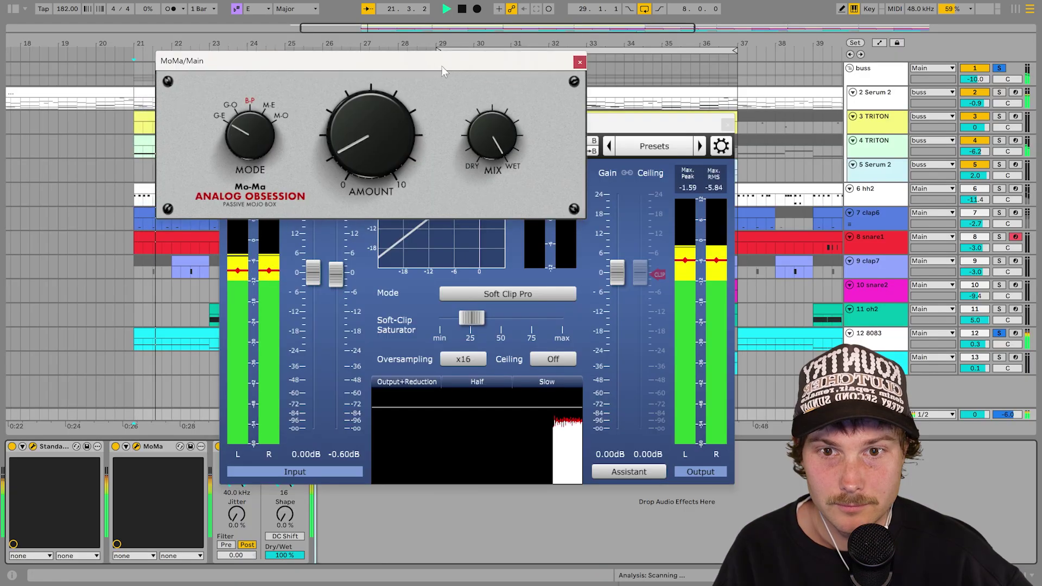
- Move the MoMa window aside and lower the effect's Mix to below 80 %
{"action": "left_click_drag", "start_coordinate": [441, 66], "coordinate": [613, 71]}
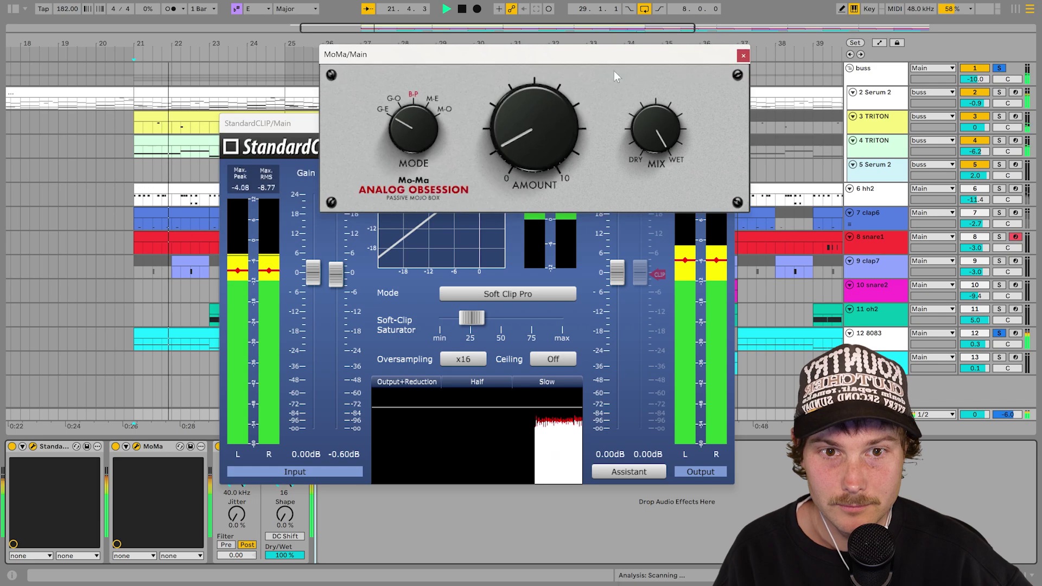
{"action": "mouse_move", "coordinate": [656, 129]}
{"action": "left_mouse_down"}
{"action": "mouse_move", "coordinate": [656, 155]}
{"action": "mouse_move", "coordinate": [655, 143]}
{"action": "left_mouse_up"}
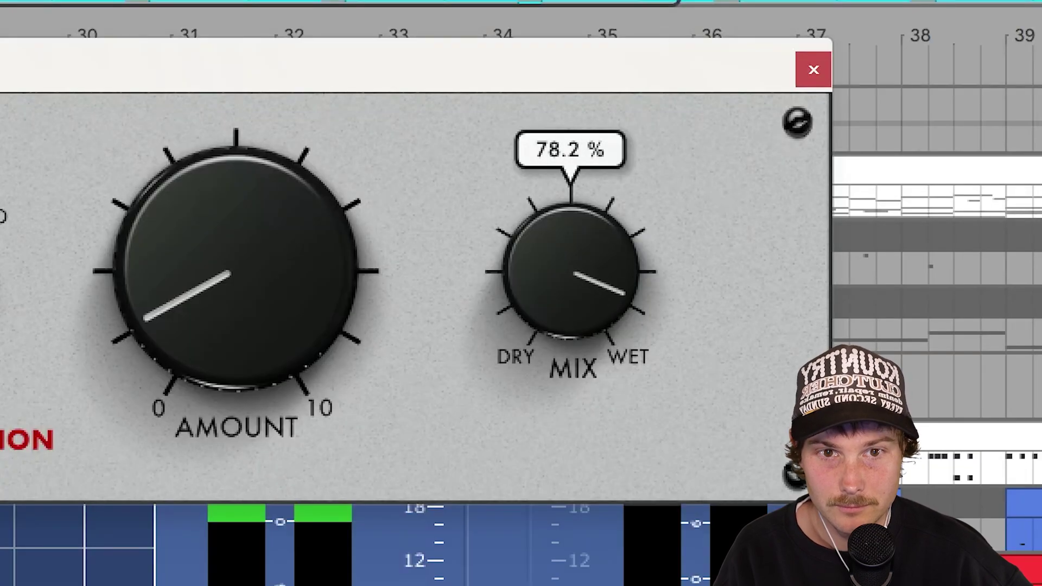
{"action": "left_click_drag", "start_coordinate": [571, 312], "coordinate": [571, 323]}
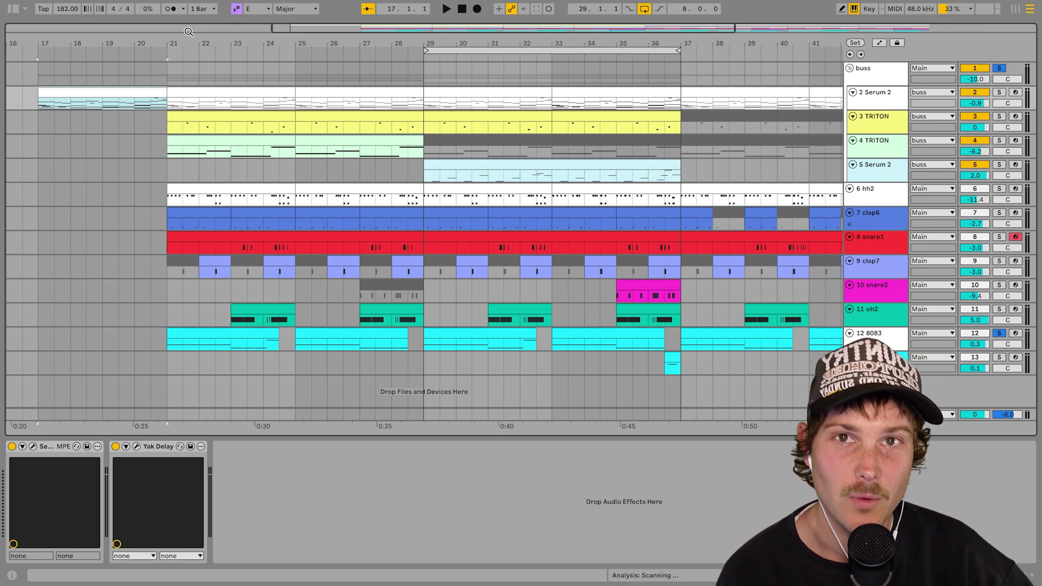
- Play the arrangement from bar 17 and turn off the loop over bars 29 to 37
{"action": "key", "text": "space"}
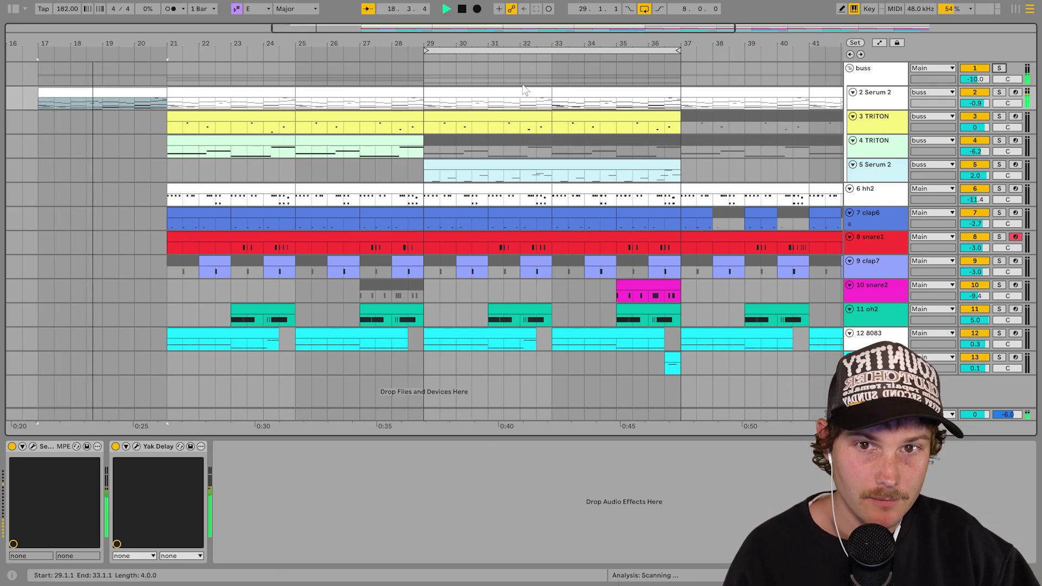
{"action": "right_click", "coordinate": [540, 52]}
{"action": "left_click", "coordinate": [552, 57]}
{"action": "scroll", "coordinate": [542, 60], "scroll_direction": "down", "scroll_amount": 3}
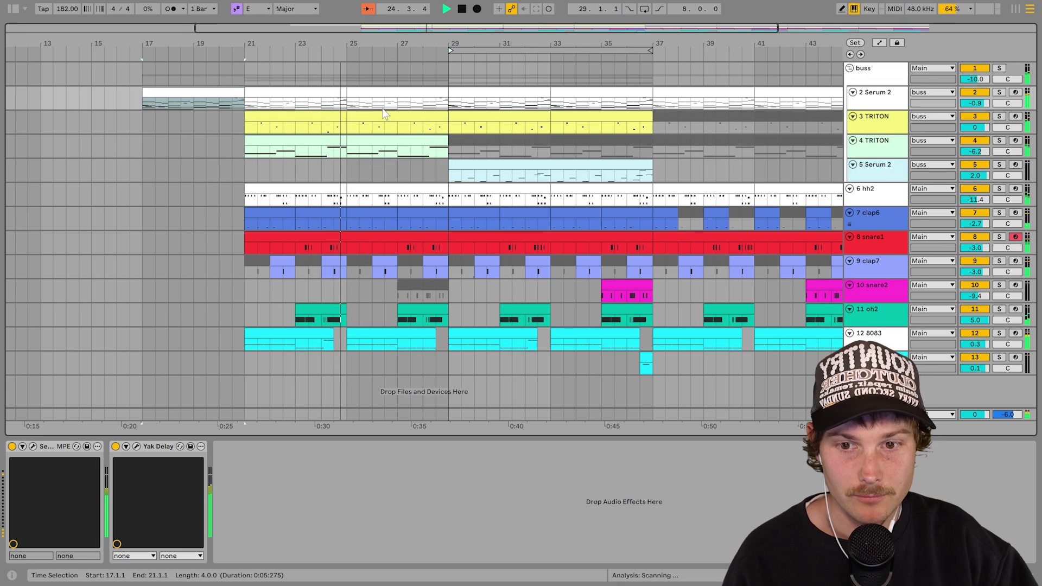
- Show the main track's effects and compare the sound with Redux's post filter off and on during playback
{"action": "left_click_drag", "start_coordinate": [667, 219], "coordinate": [514, 216]}
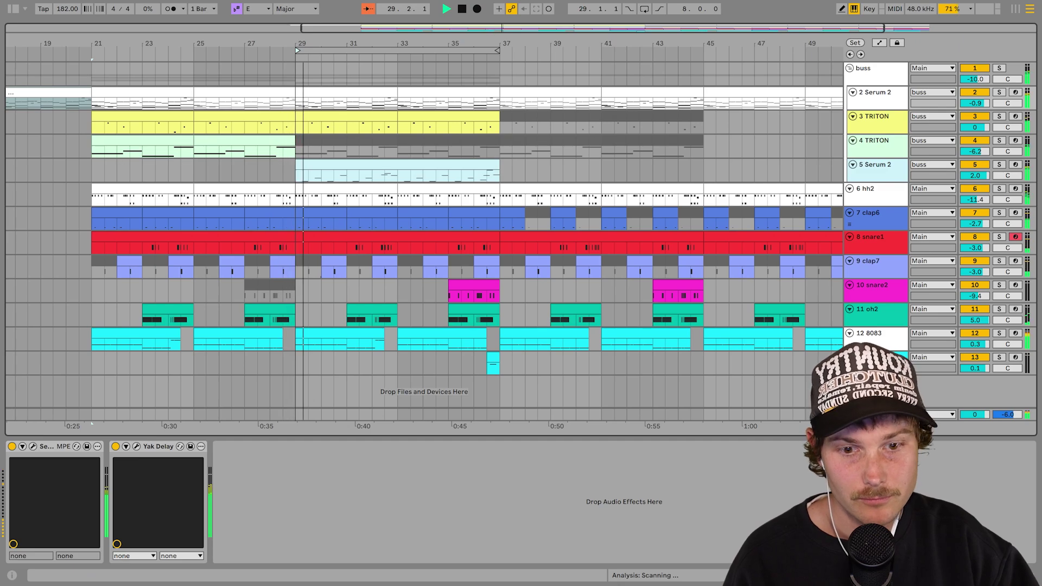
{"action": "left_click", "coordinate": [868, 414]}
{"action": "left_click", "coordinate": [501, 514]}
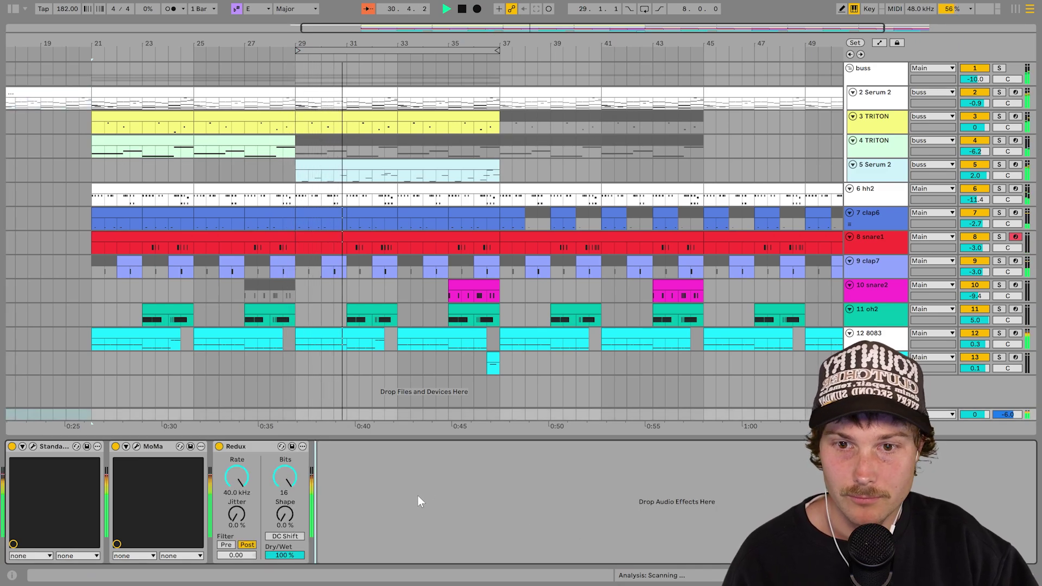
{"action": "left_click", "coordinate": [249, 545]}
{"action": "left_click", "coordinate": [249, 545]}
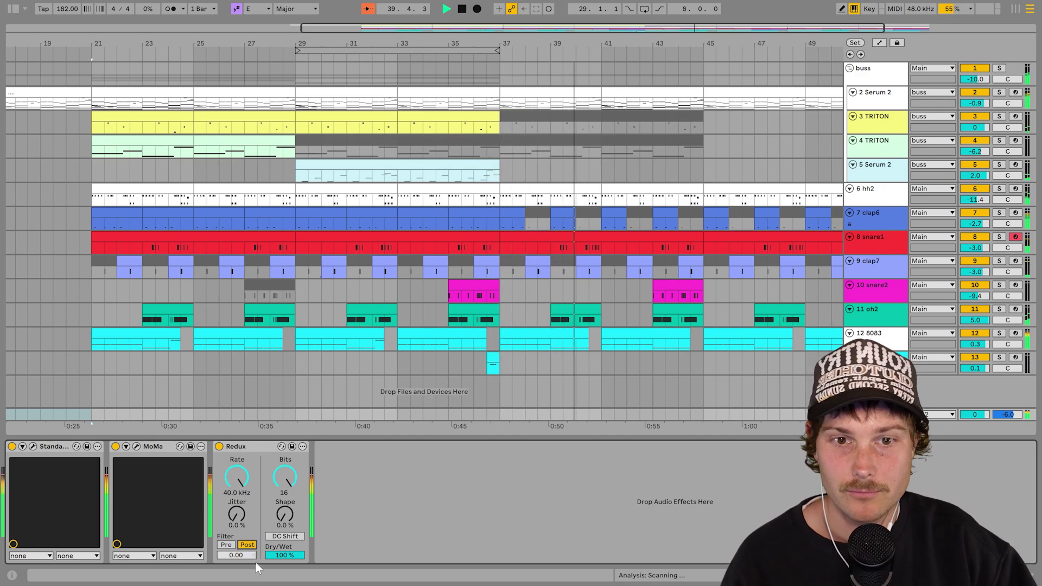
- Set the Redux post filter value on the main track to -0.62 while the arrangement plays
{"action": "left_click_drag", "start_coordinate": [631, 242], "coordinate": [501, 242]}
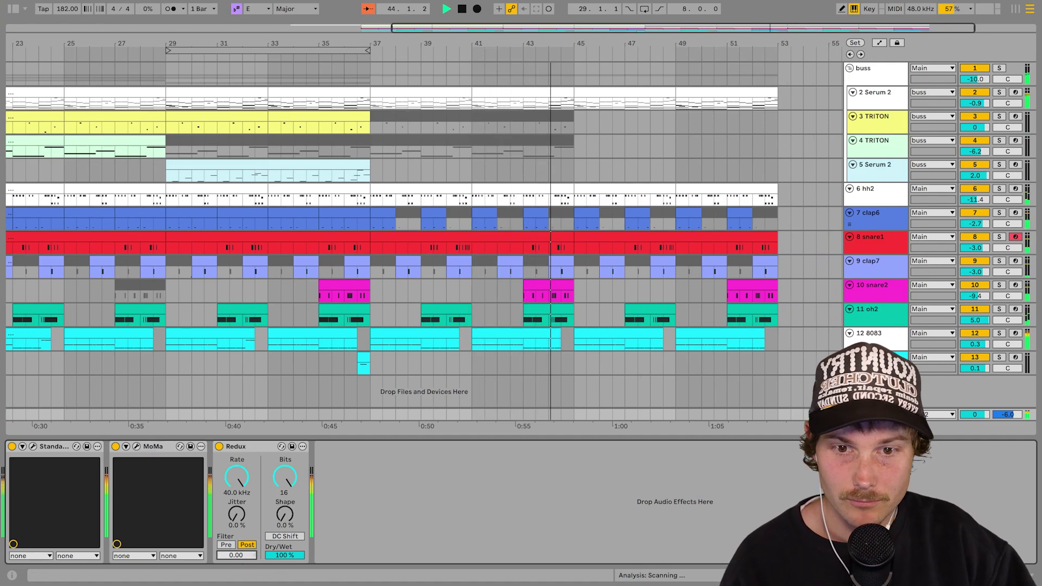
{"action": "left_click_drag", "start_coordinate": [236, 555], "coordinate": [236, 573]}
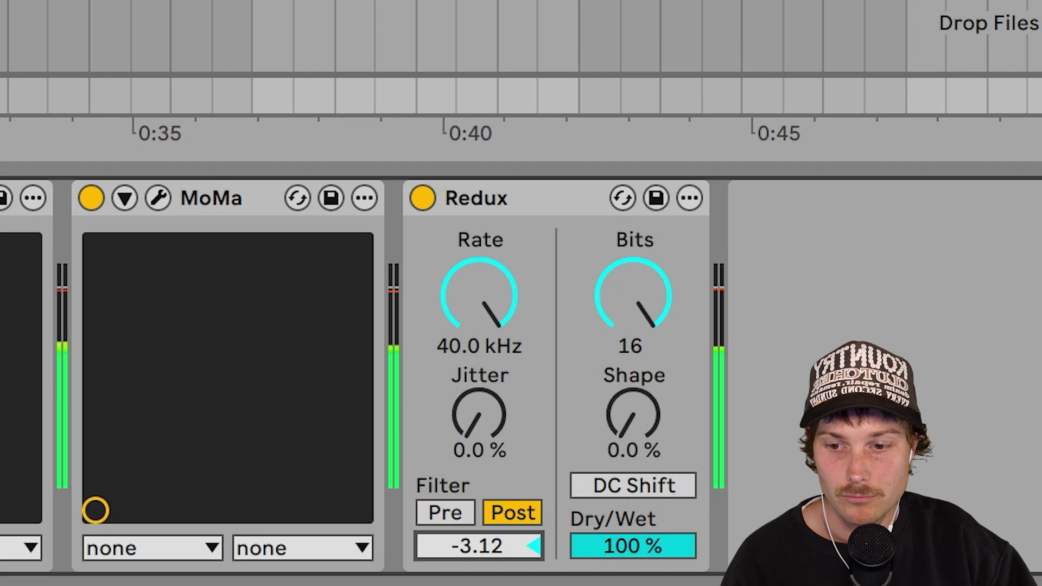
{"action": "left_click_drag", "start_coordinate": [479, 546], "coordinate": [479, 525]}
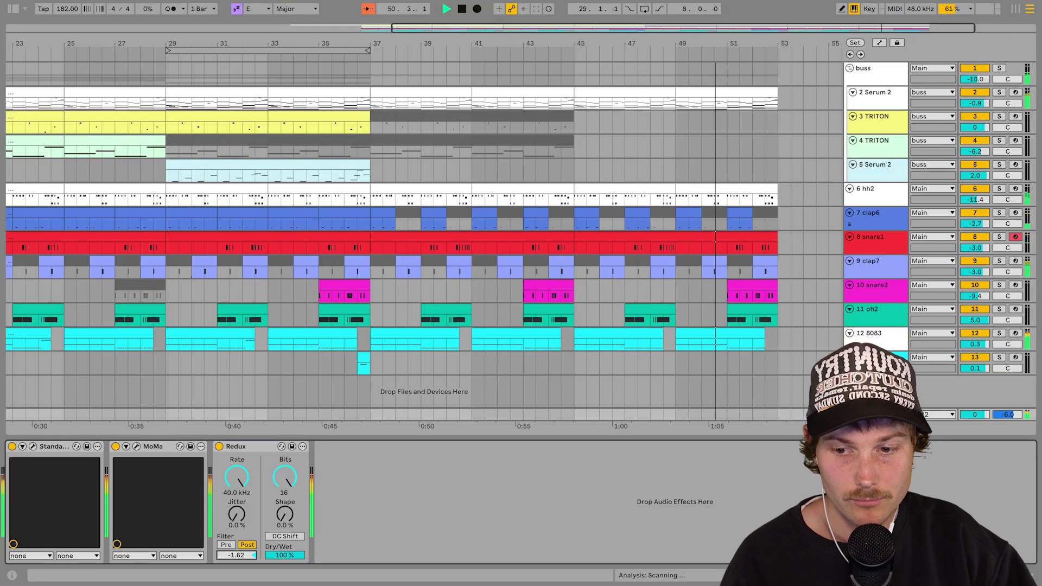
{"action": "left_click_drag", "start_coordinate": [236, 555], "coordinate": [246, 554]}
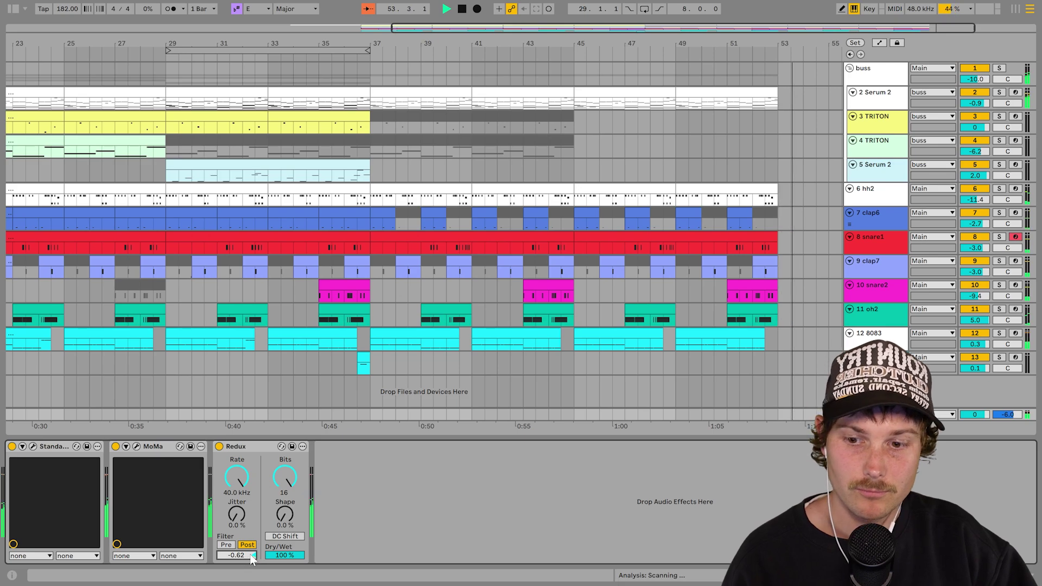